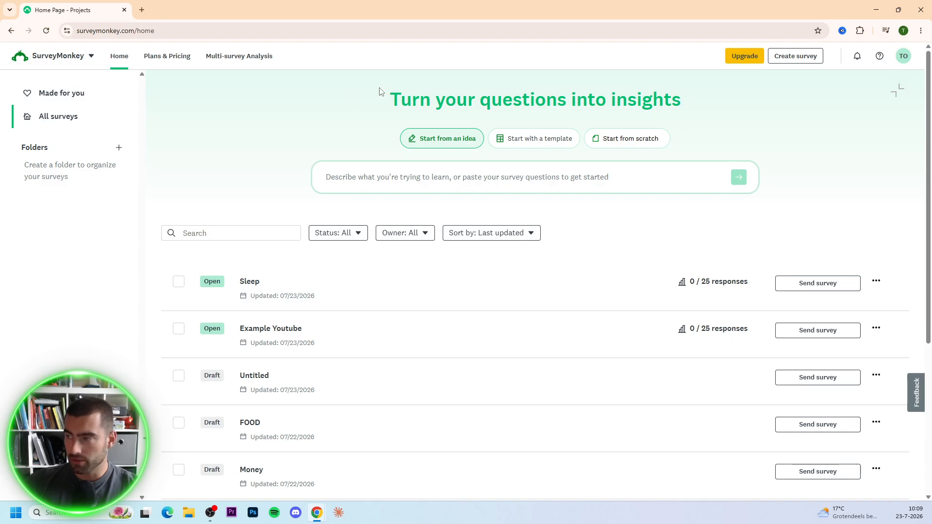
- Create a new survey from scratch and enter "Youtube video's" as its title
left_click(789, 57)
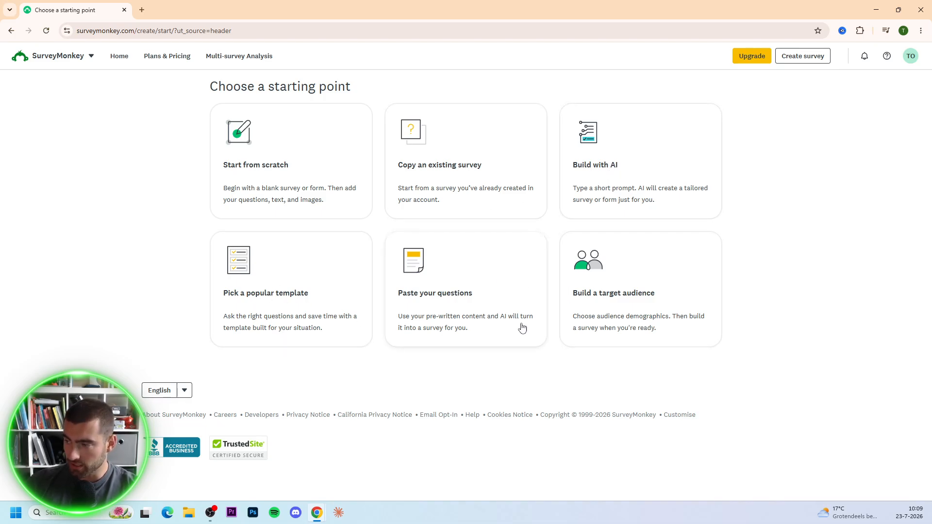
left_click(264, 179)
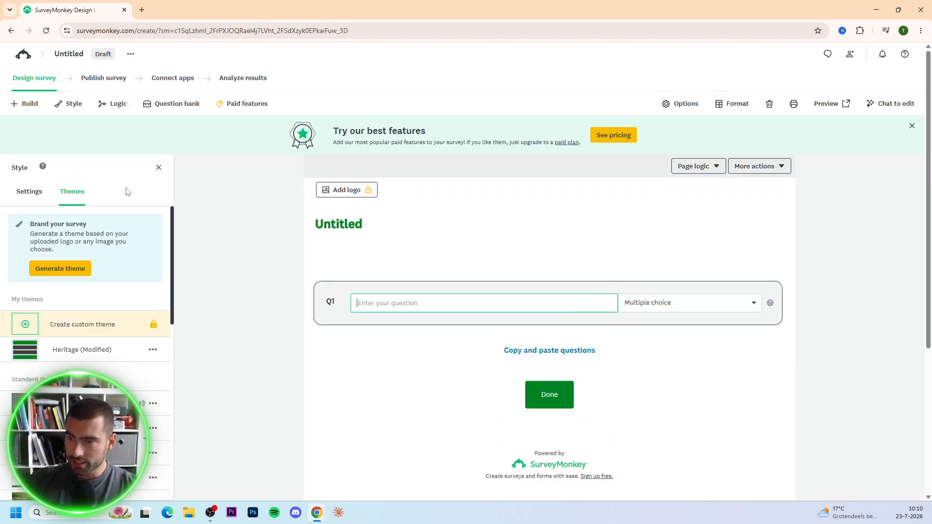
left_click(340, 224)
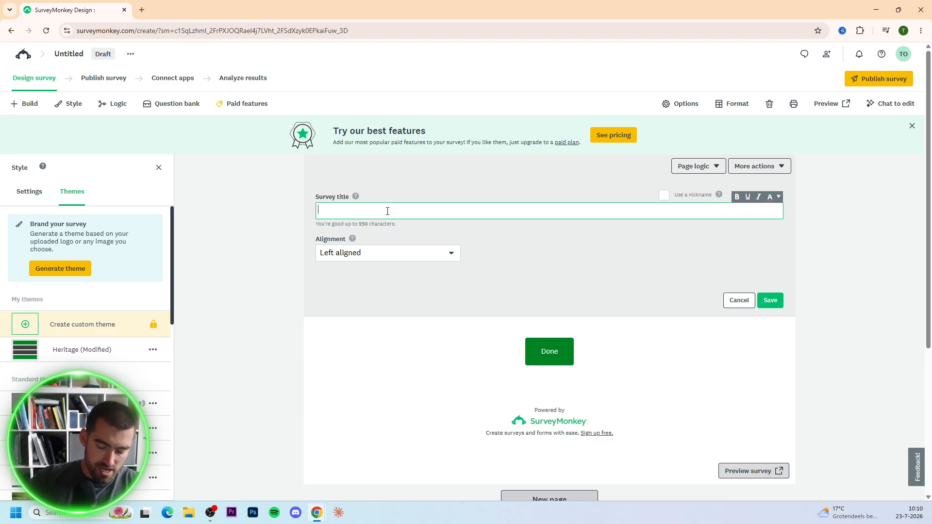
type("Youtube vi")
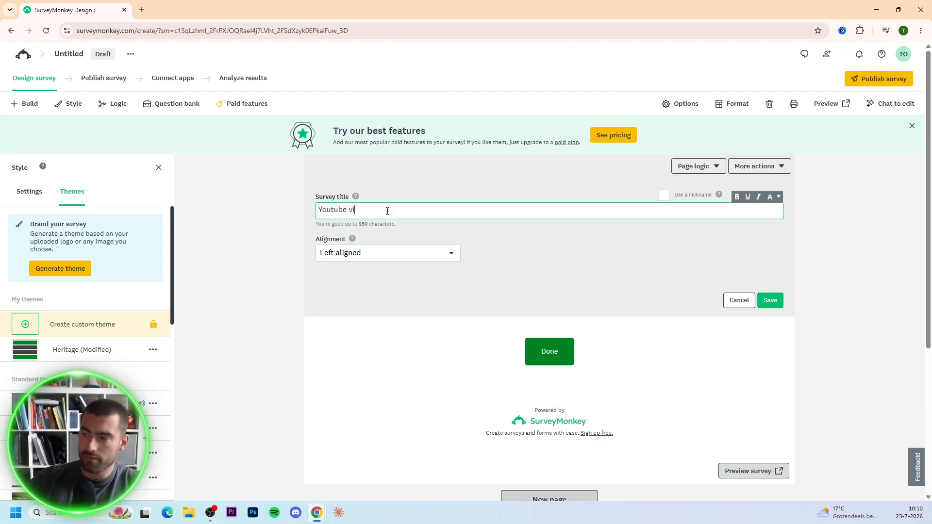
type("deo's")
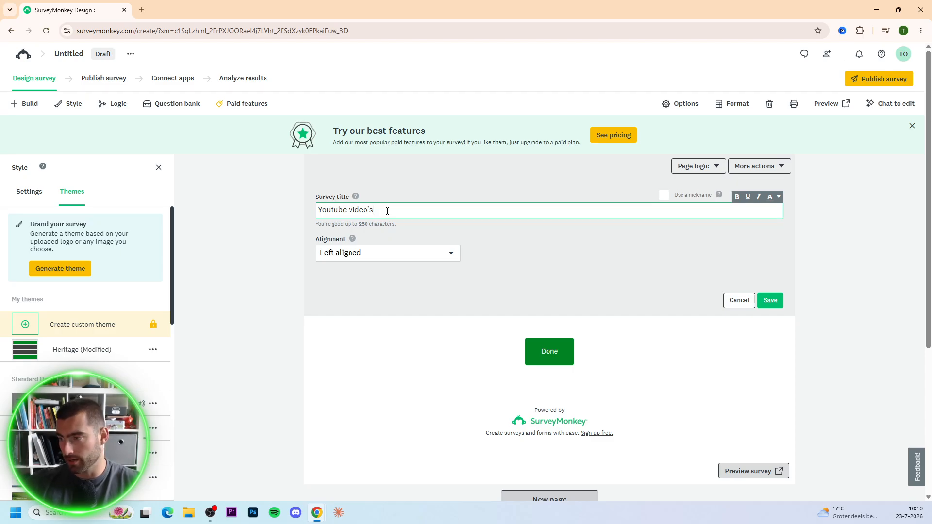
left_click(487, 159)
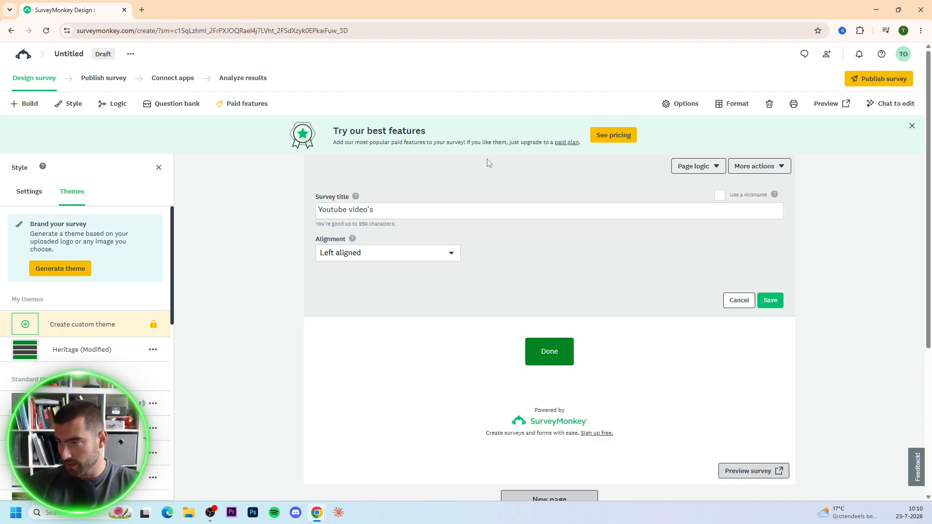
- Set the survey title's alignment to Center aligned and save the title
left_click(351, 256)
left_click(352, 279)
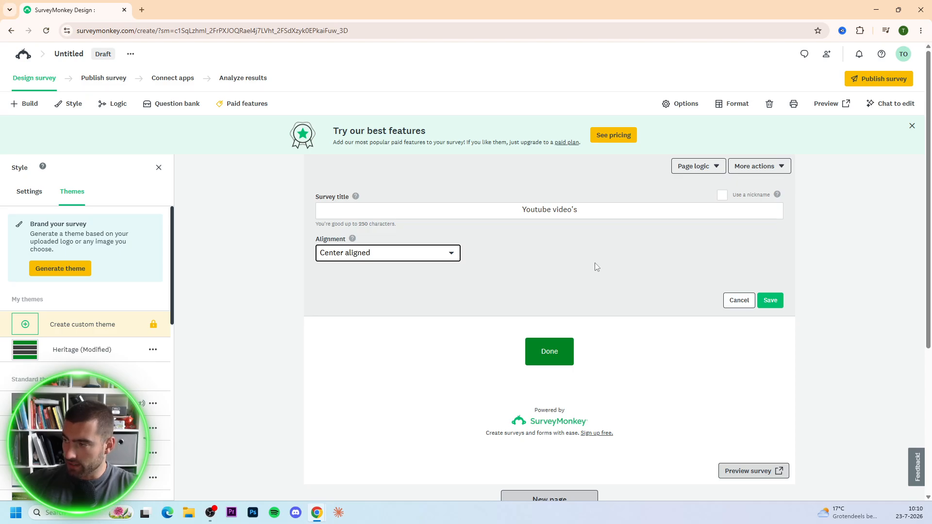
left_click(772, 301)
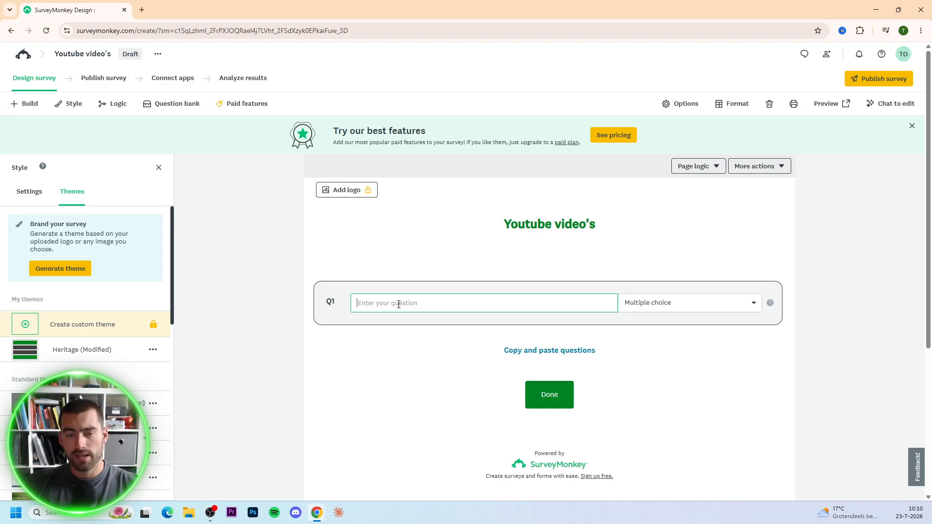
- Write "What is your name?" as the first question with a single text box answer and save it
type("W")
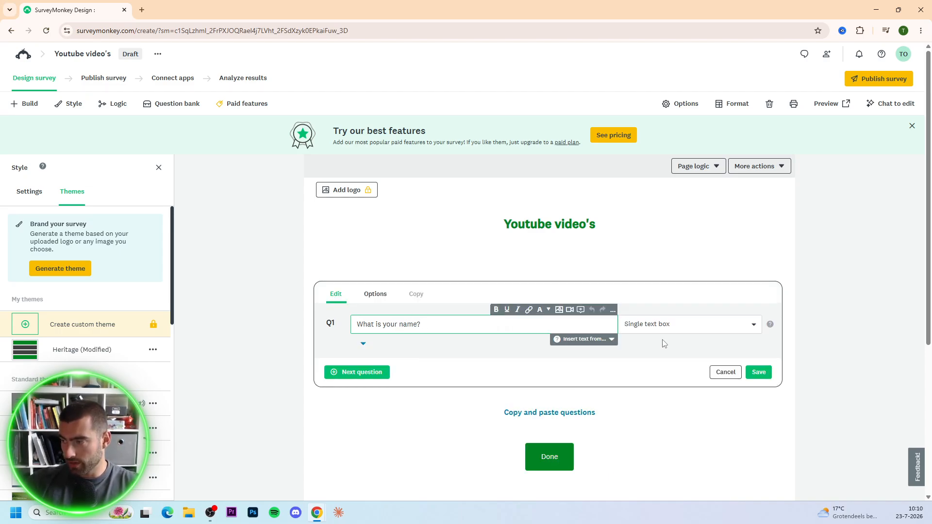
left_click(644, 342)
left_click(759, 371)
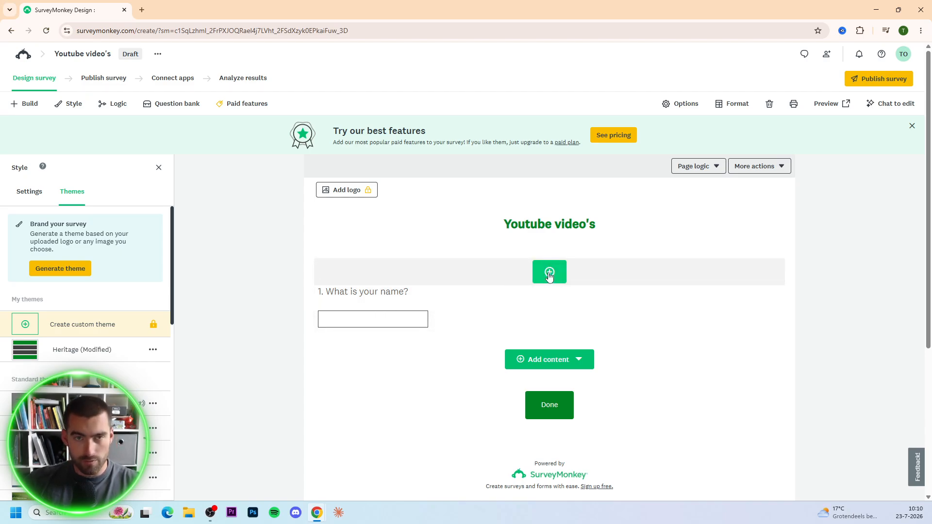
- Add a text block reading "Personal information" in bold above the first question and save it
left_click(549, 273)
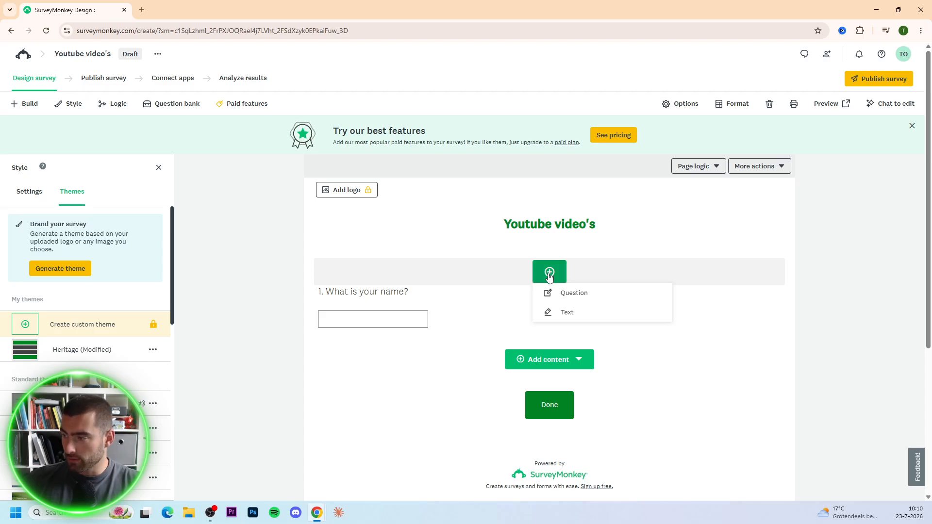
left_click(407, 340)
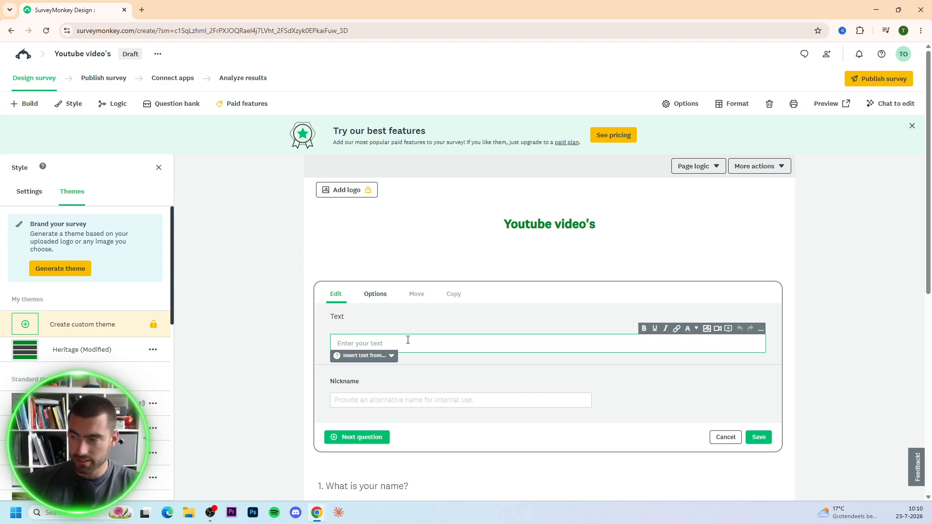
type("Personal informa")
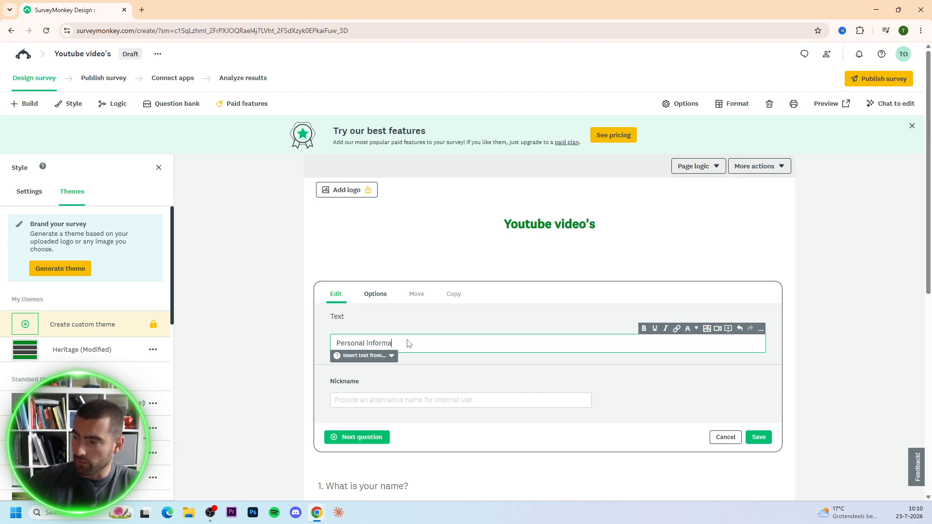
type("tion")
left_click_drag(439, 345, 321, 328)
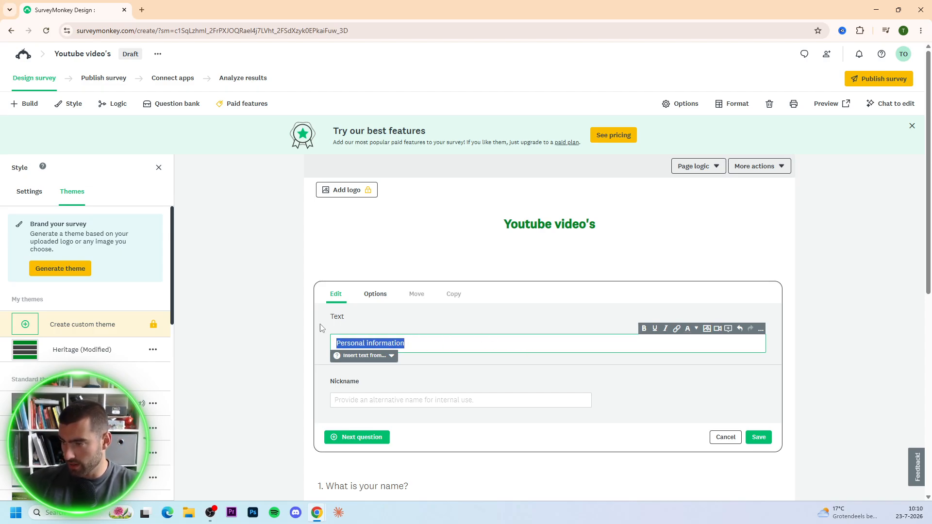
left_click(644, 329)
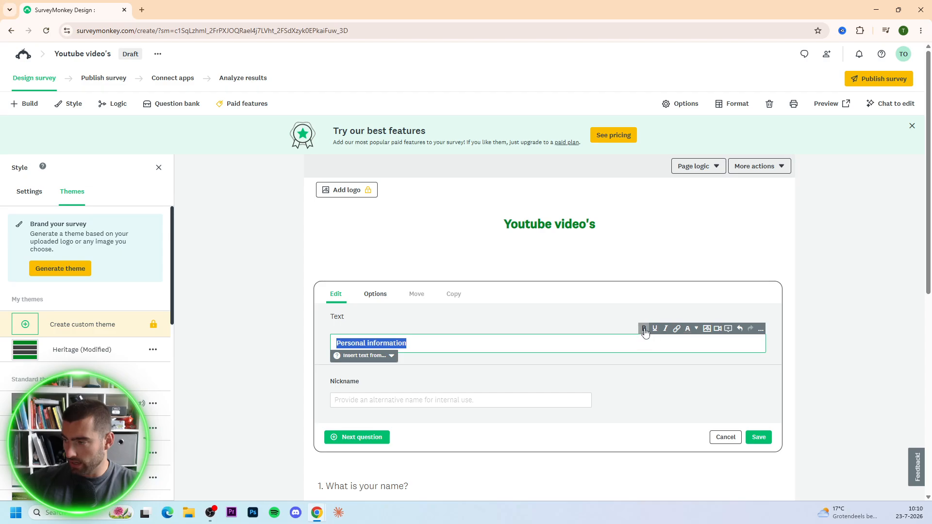
left_click(757, 437)
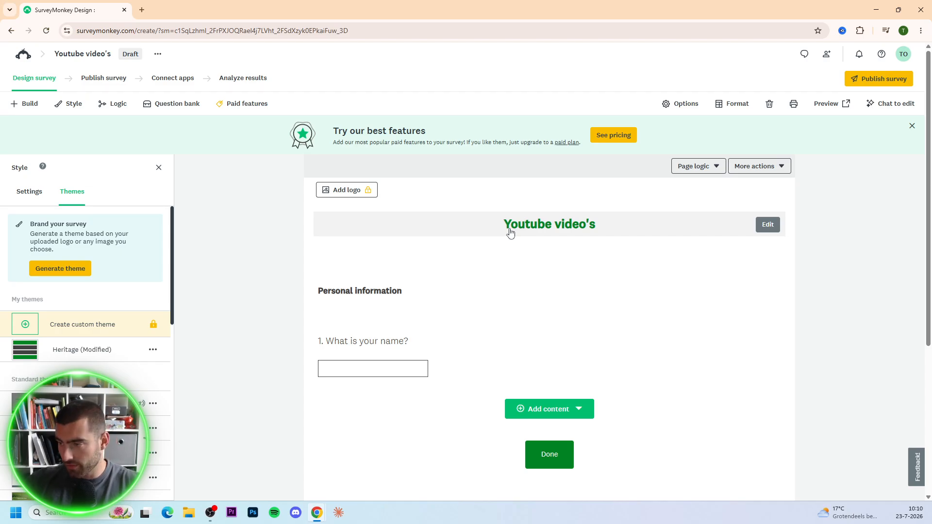
- Add a second question below the name question, reading "How old are you?"
scroll(352, 298, "down", 1)
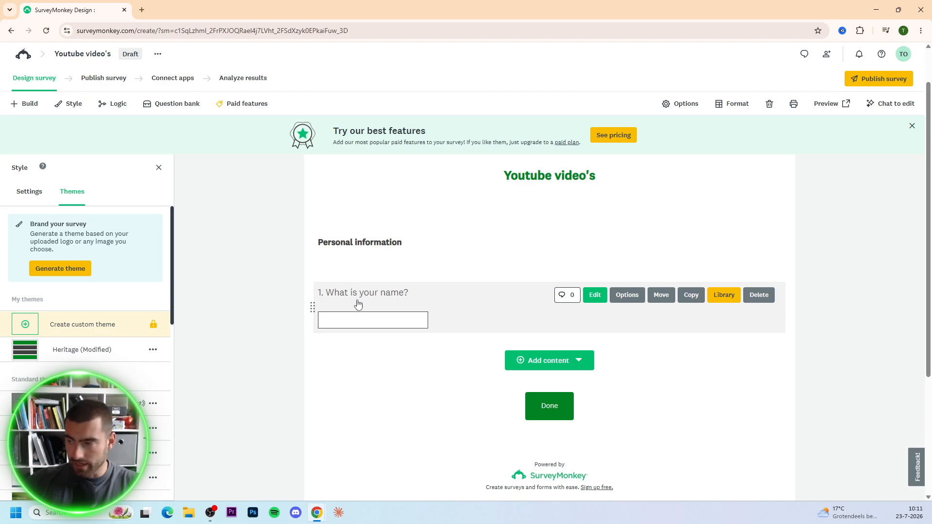
left_click(534, 359)
left_click(556, 383)
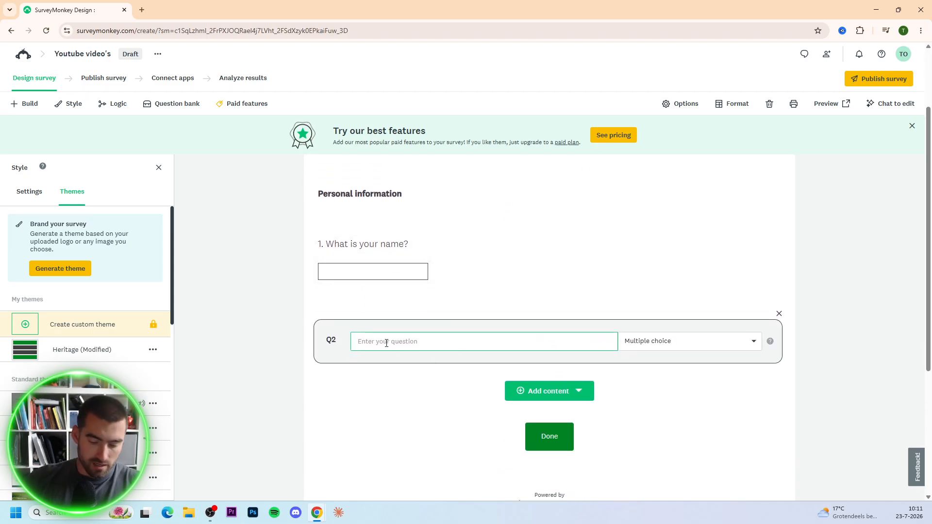
type("`How old are you?")
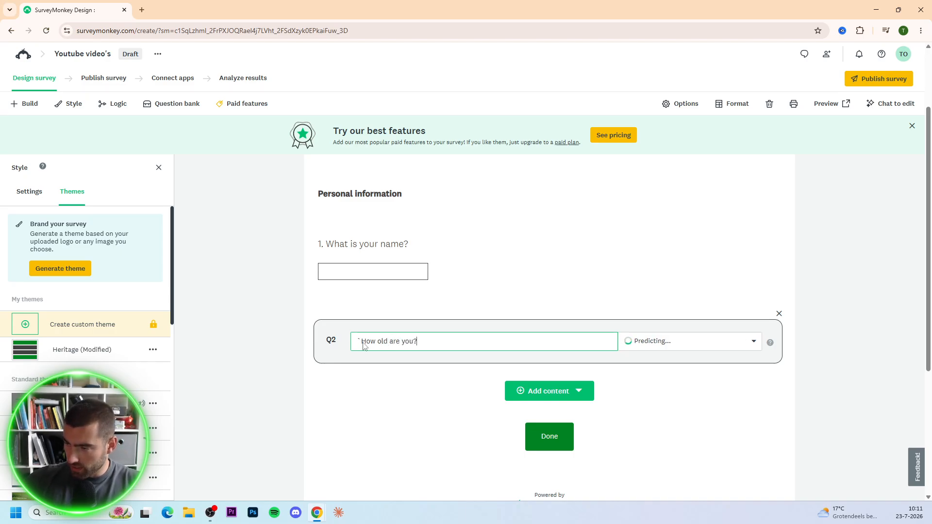
left_click(362, 341)
key("BackSpace")
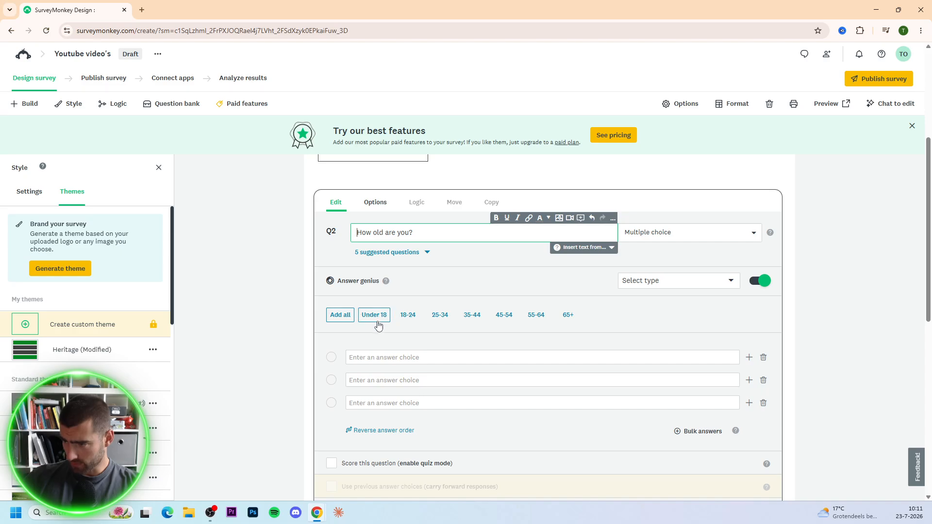
- Add all suggested age ranges, from Under 18 to 65+, as answer choices and save the question
left_click(340, 314)
scroll(740, 425, "down", 3)
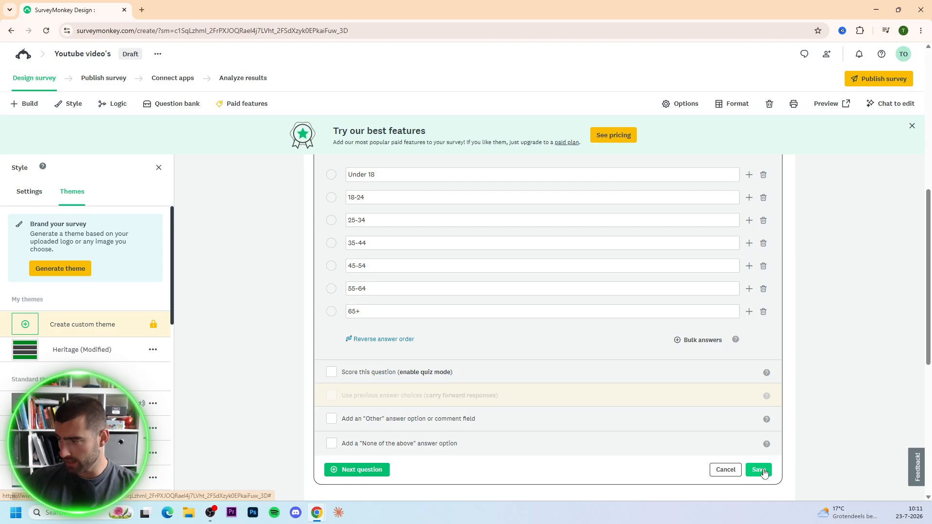
scroll(550, 349, "up", 3)
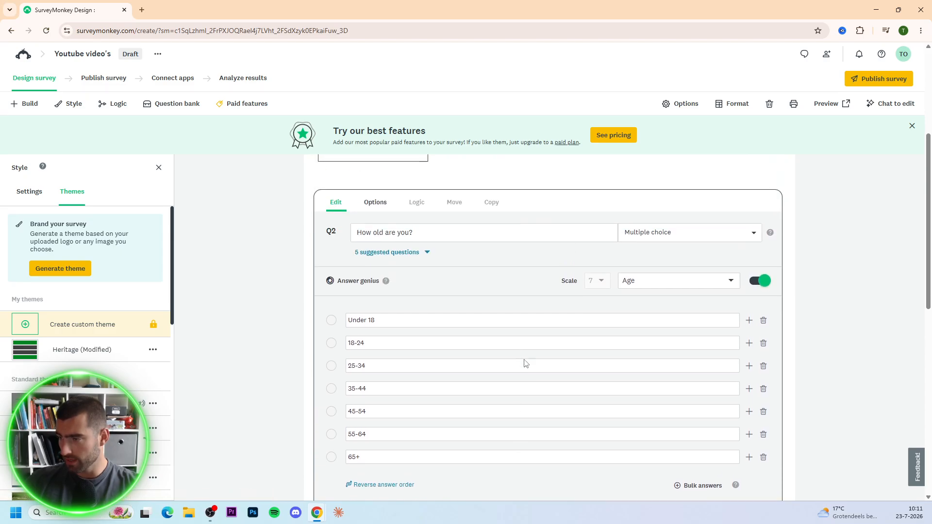
scroll(524, 364, "down", 4)
left_click(759, 421)
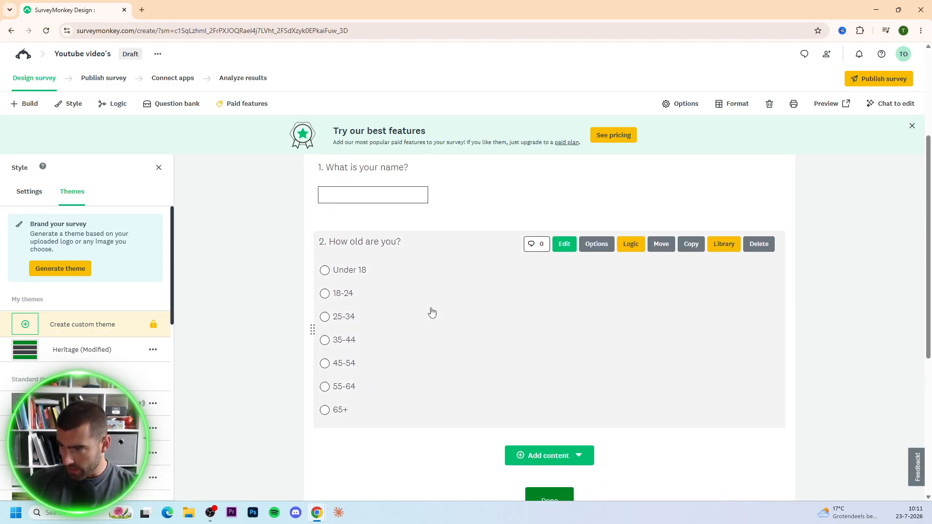
- Add a second page to the survey after the age question
scroll(349, 260, "up", 2)
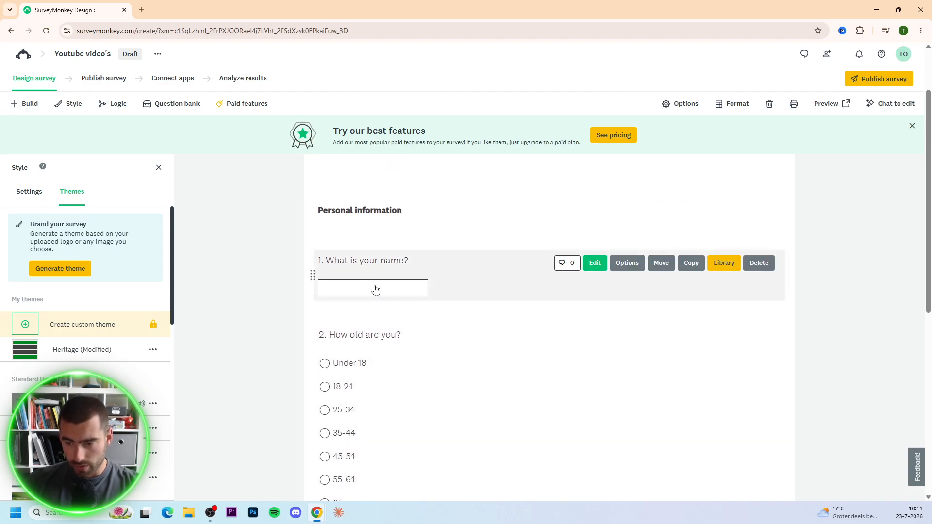
scroll(374, 294, "down", 3)
scroll(388, 311, "up", 3)
mouse_move(389, 315)
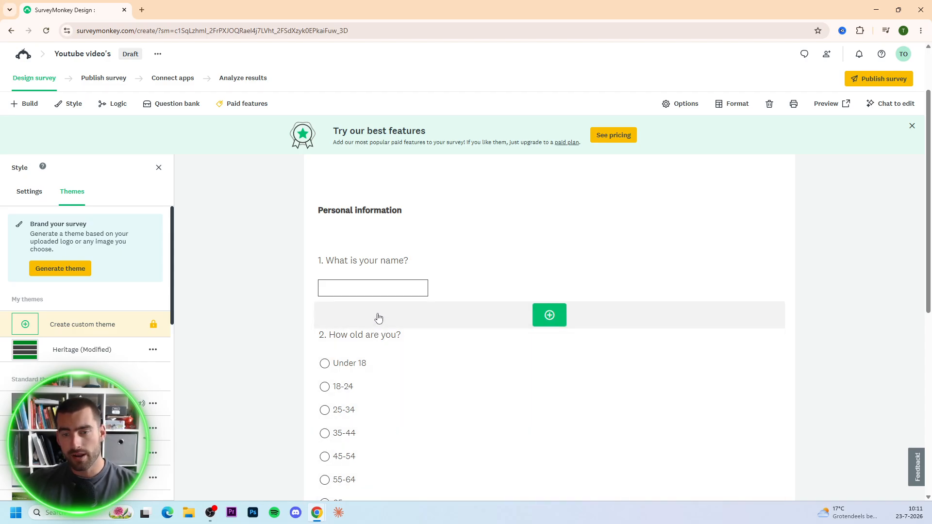
scroll(377, 305, "down", 2)
scroll(389, 311, "down", 3)
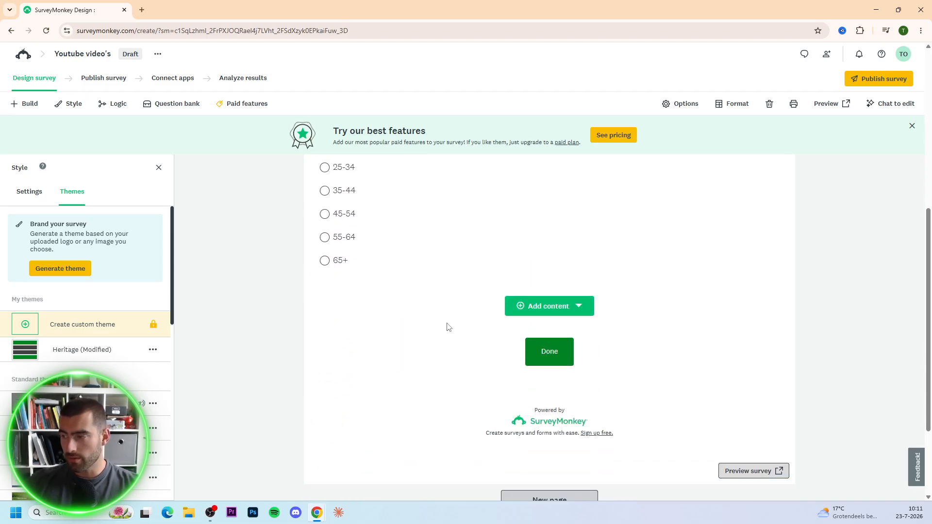
scroll(531, 366, "down", 3)
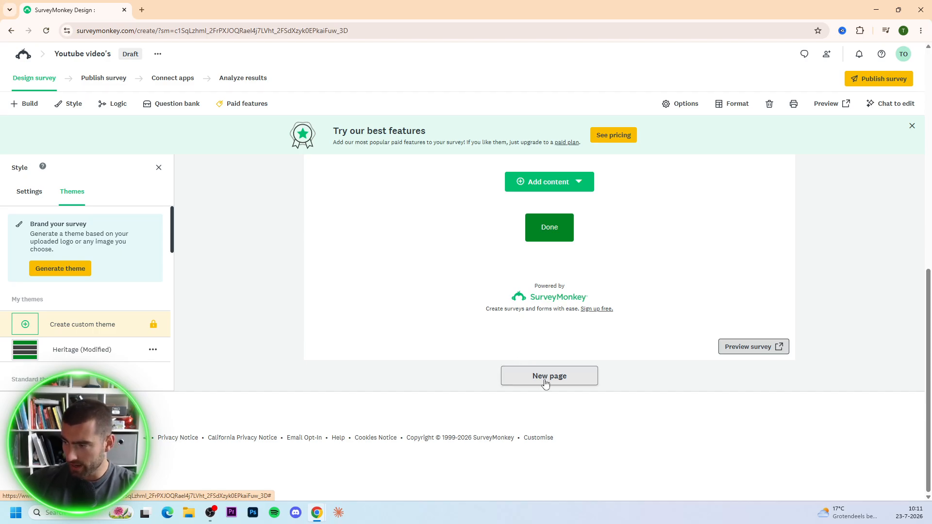
left_click(546, 383)
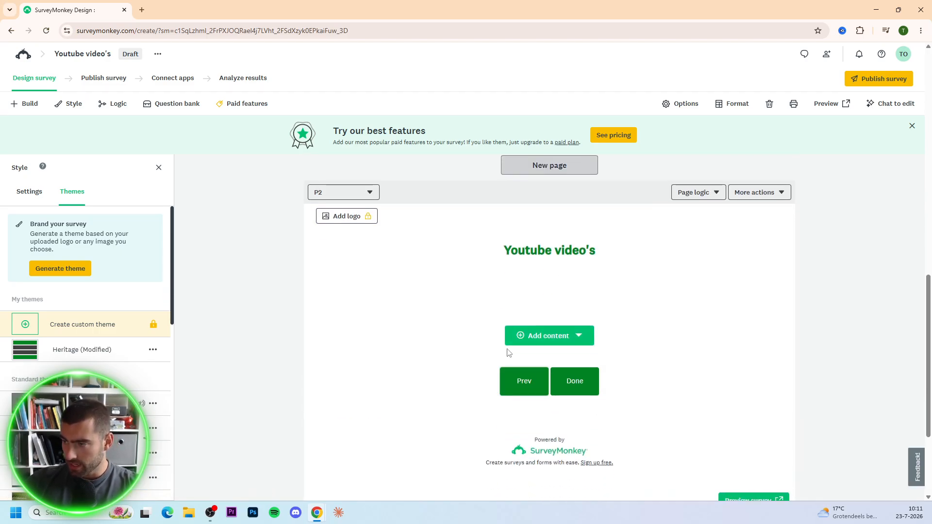
- Add a text block reading "Knowledge" in bold on page 2 and save it
left_click(547, 339)
left_click(539, 375)
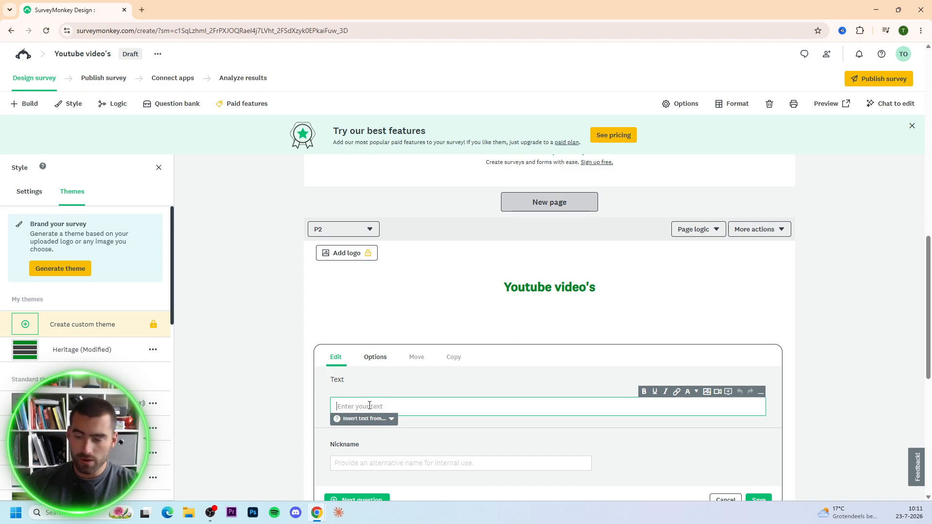
type("Know")
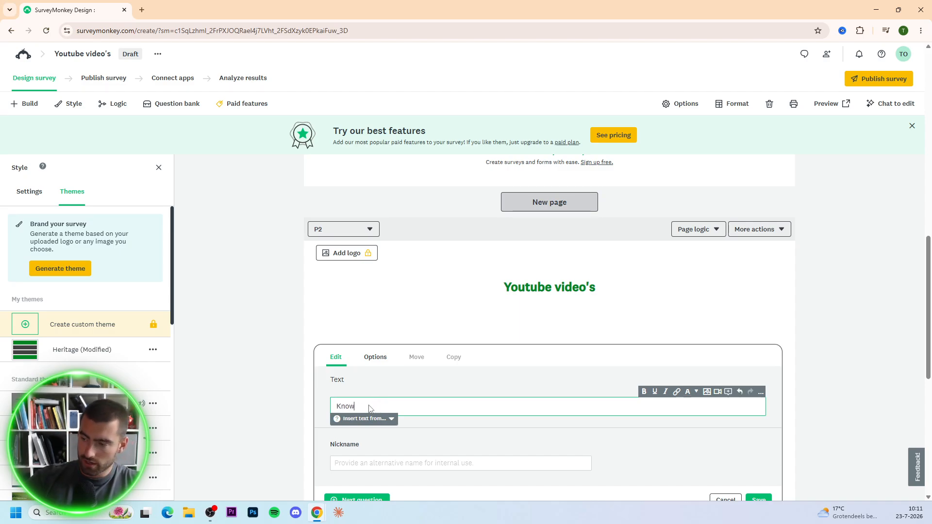
type("ledge")
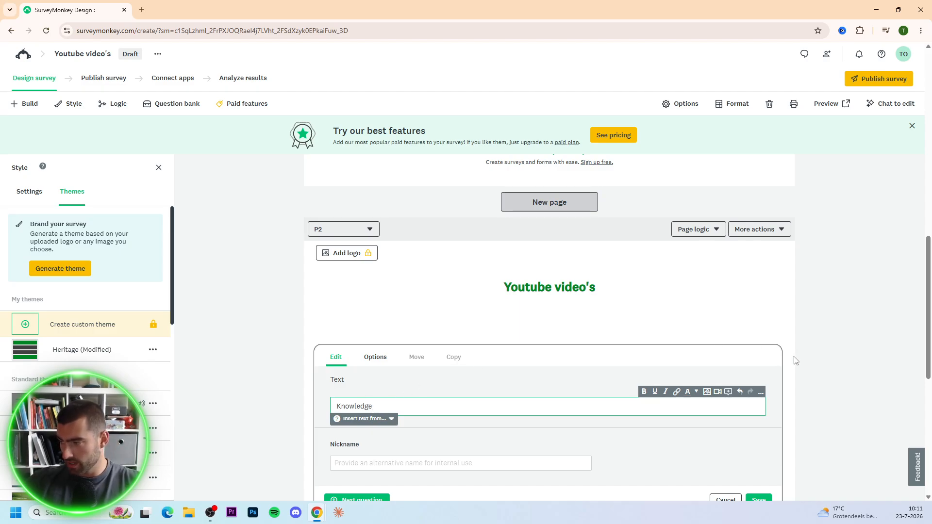
key("ctrl+a")
scroll(708, 427, "down", 2)
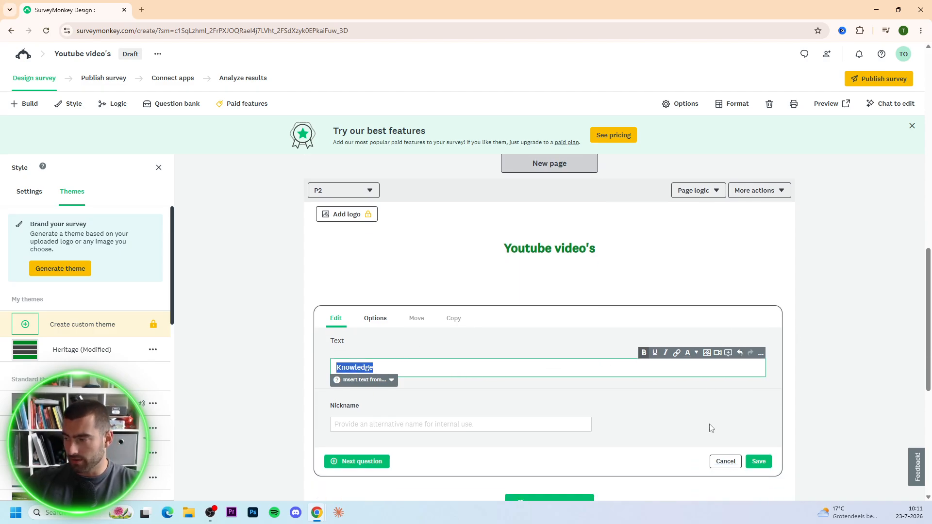
left_click(758, 403)
- Add a multiple-choice question below the Knowledge text on page 2, reading "How many subscribers does Flux Media has?"
scroll(518, 355, "down", 2)
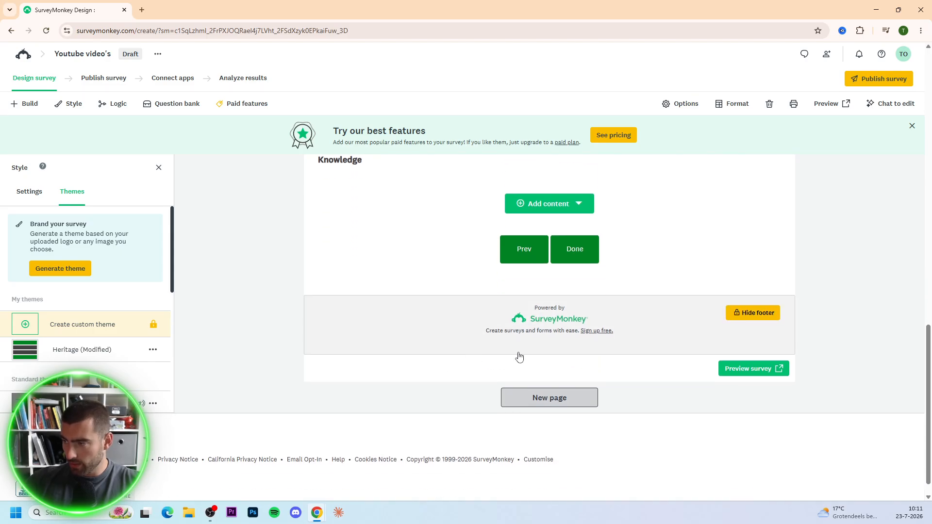
scroll(539, 316, "up", 2)
left_click(548, 296)
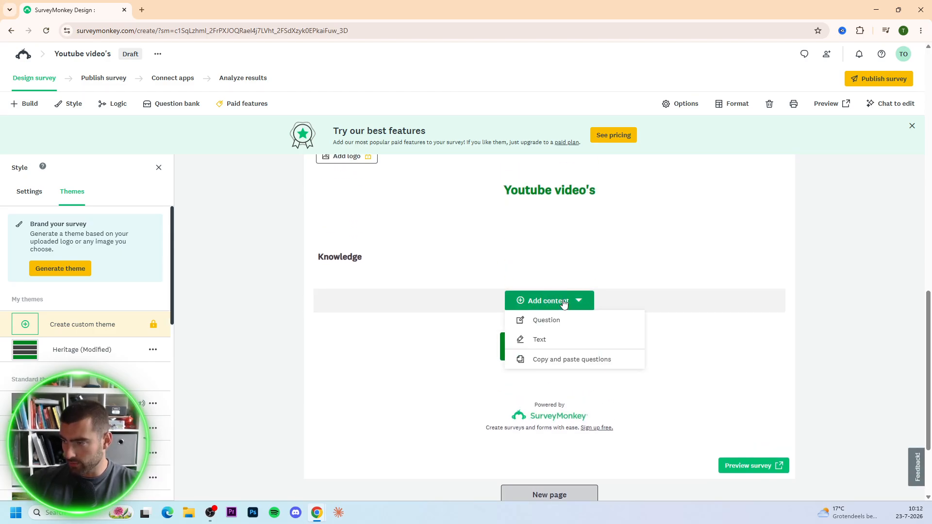
left_click(555, 319)
double_click(388, 331)
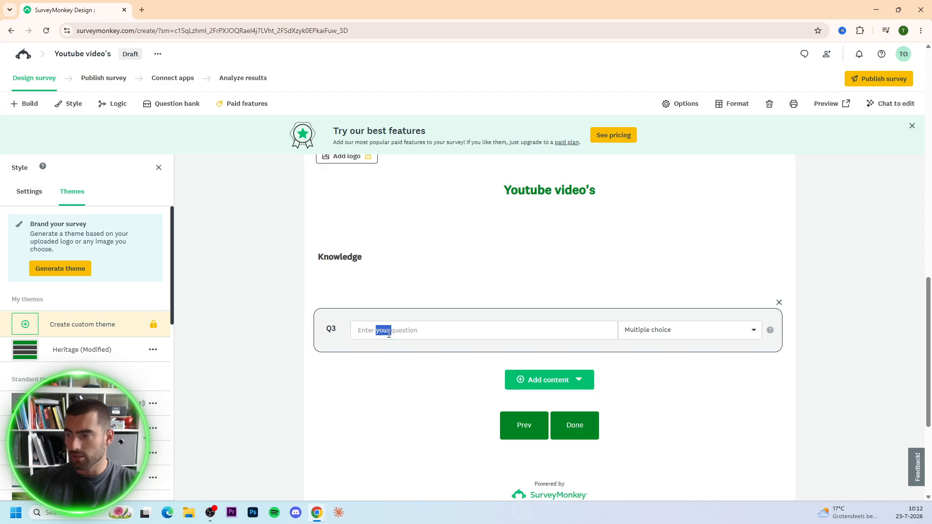
left_click(394, 328)
left_click(394, 329)
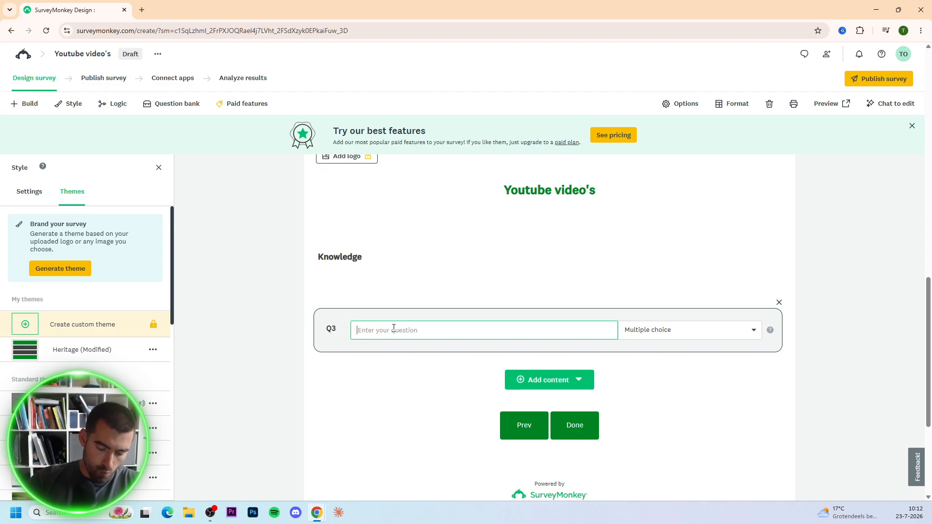
type("How many subscribers does Fl")
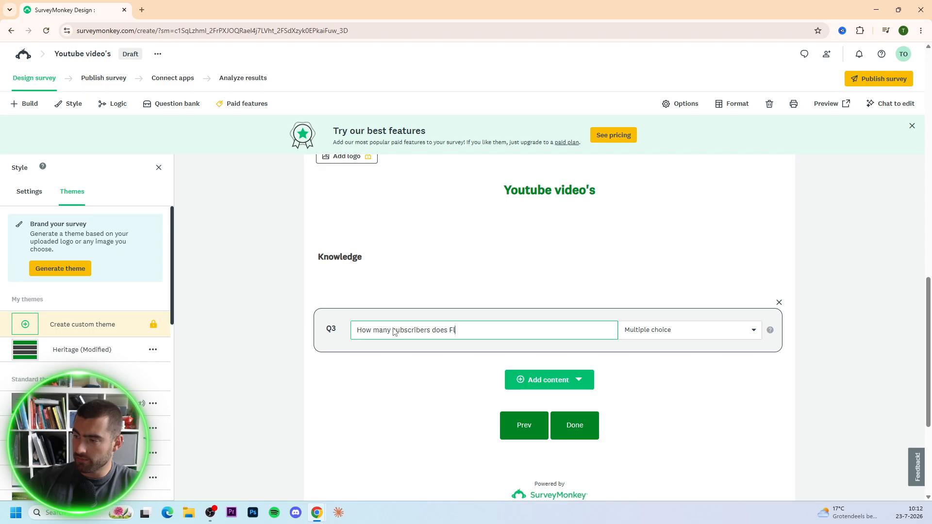
type("ux Media has?")
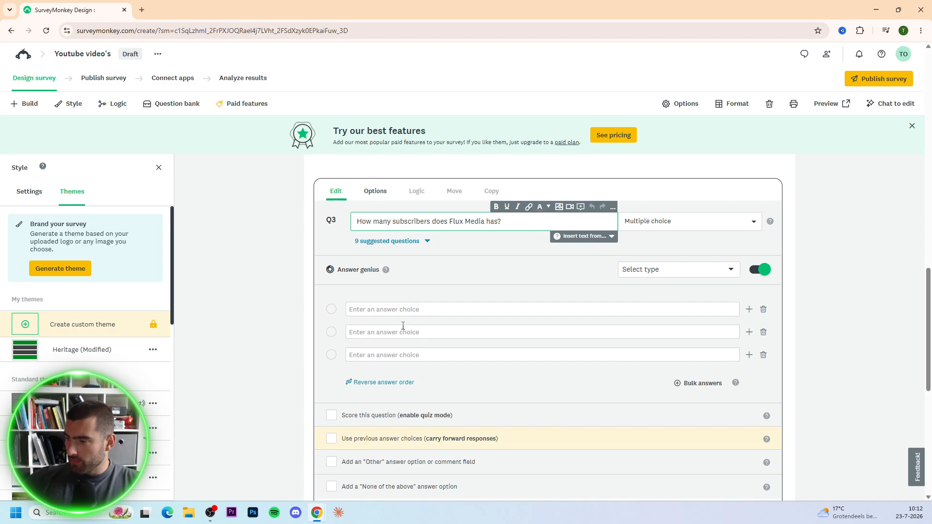
- Enable quiz mode scoring for the subscribers question and enter 10.000, 20.000 and 30.000 as its answer choices
scroll(415, 394, "down", 1)
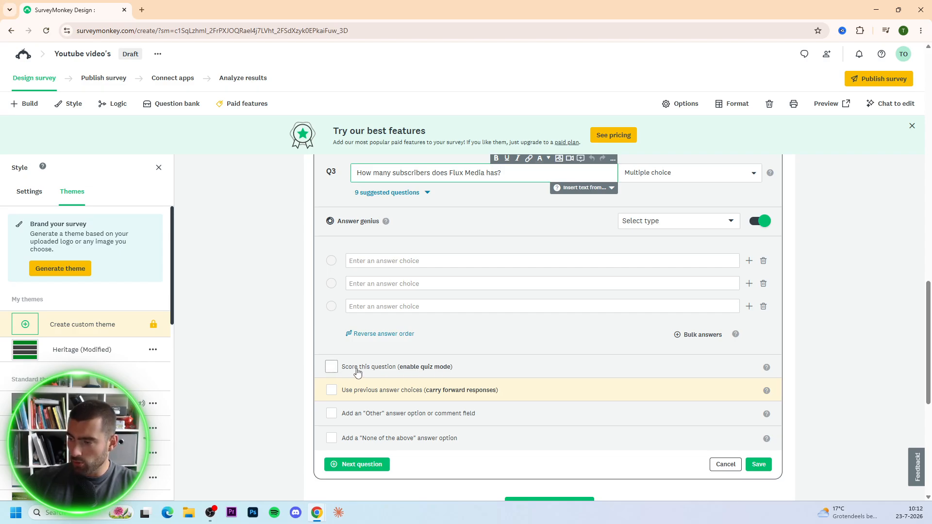
left_click(358, 371)
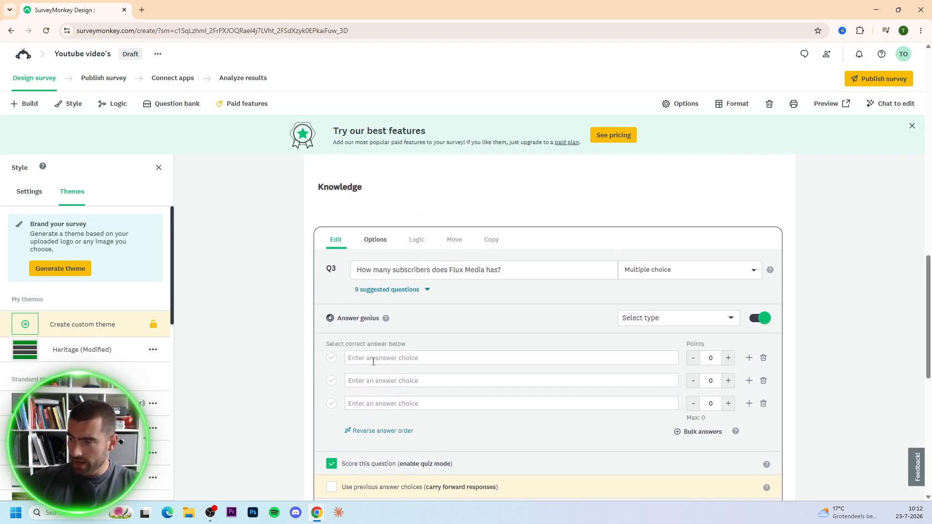
left_click(374, 359)
type("10")
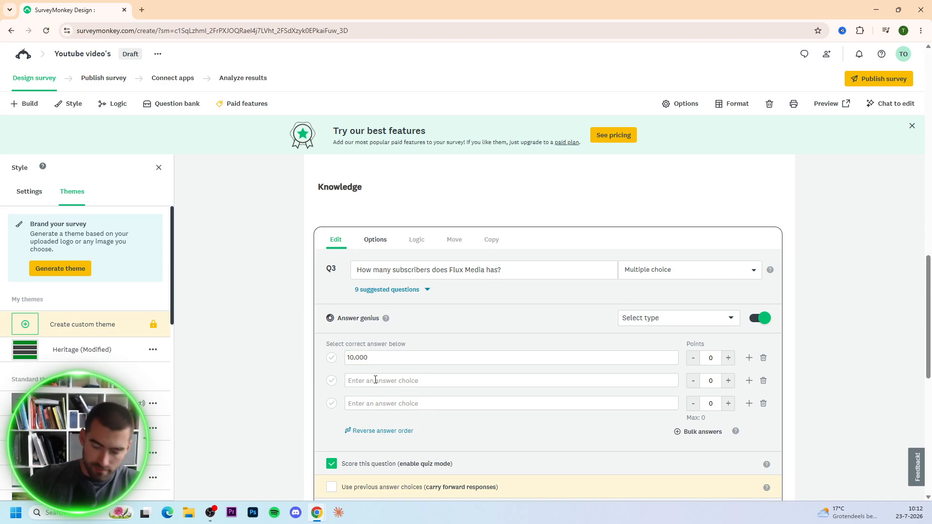
left_click(375, 380)
type("2")
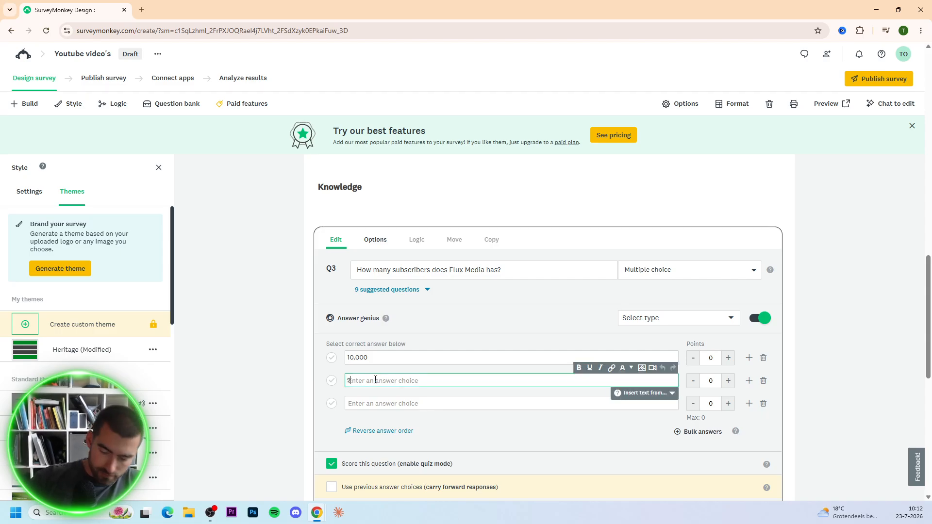
type("0")
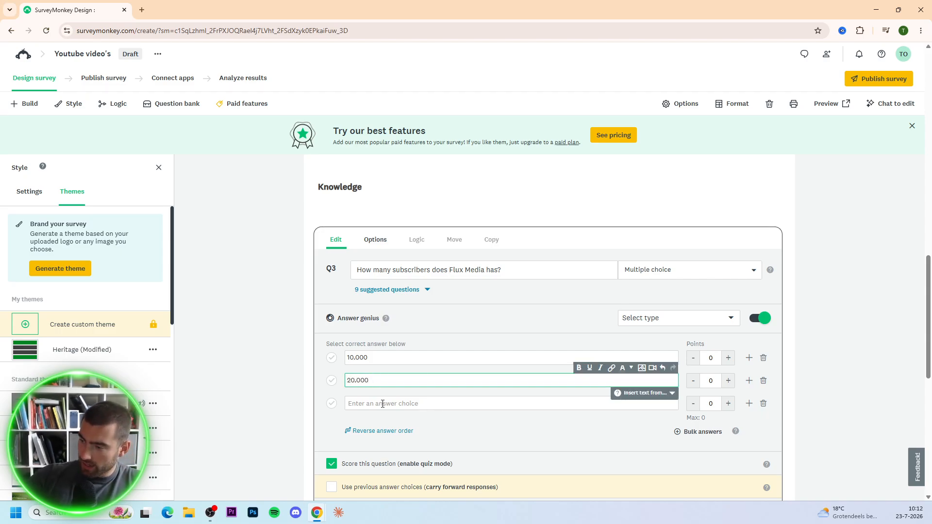
left_click(383, 403)
left_click(383, 404)
type("3")
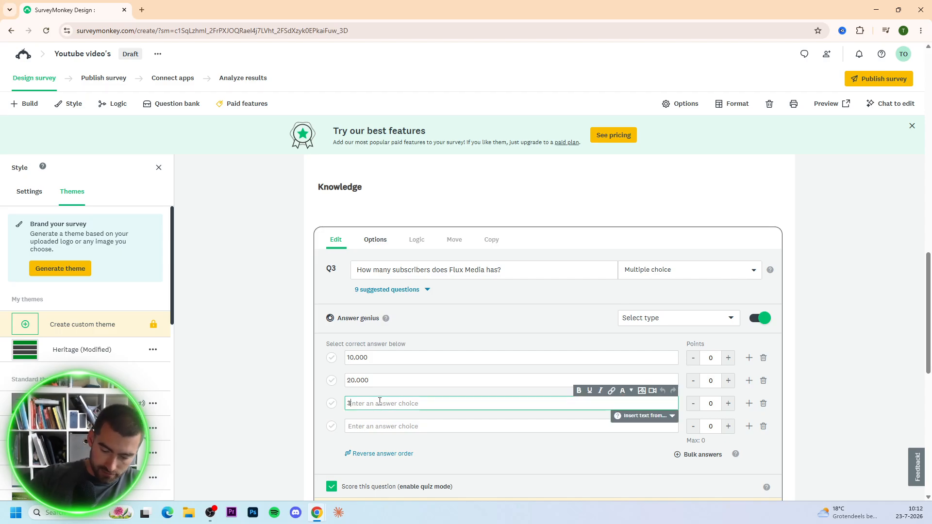
type("0.")
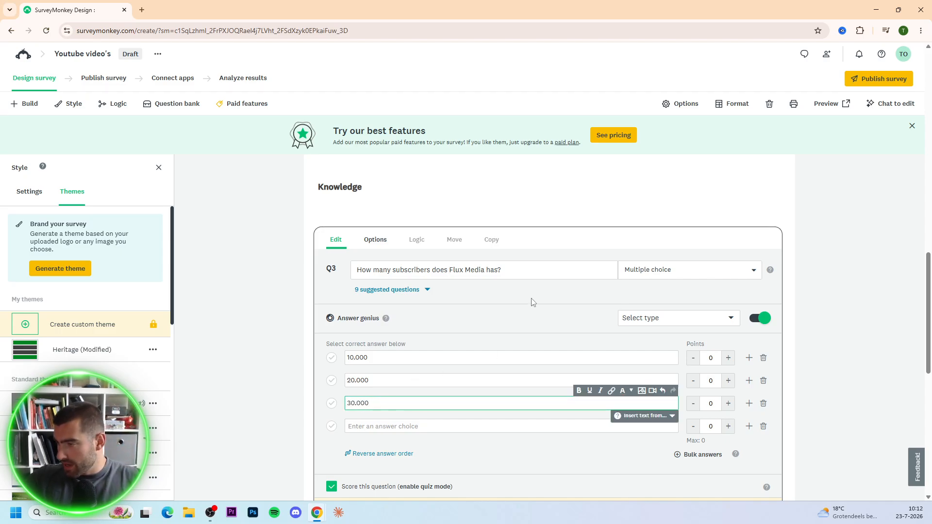
left_click(533, 302)
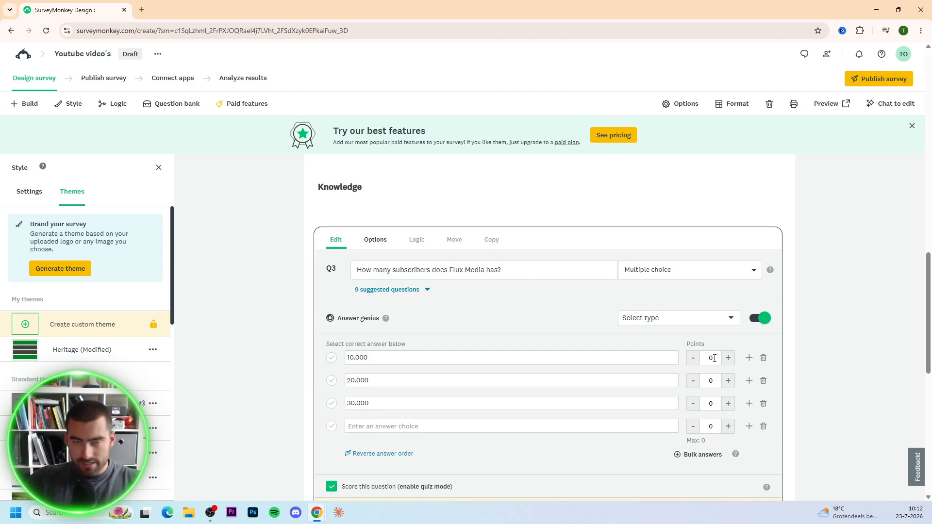
- Make 30.000 the correct answer by giving it 10 points, and save the question
double_click(379, 403)
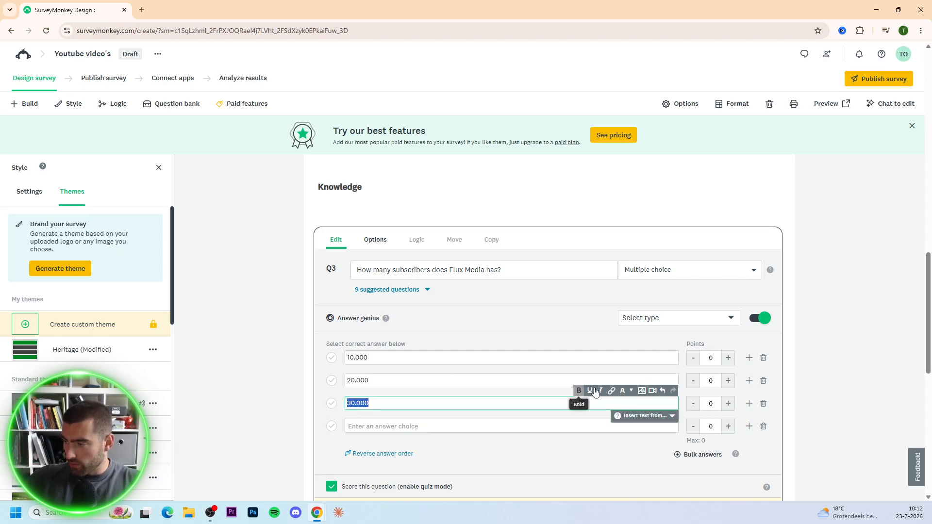
left_click(713, 380)
left_click(715, 404)
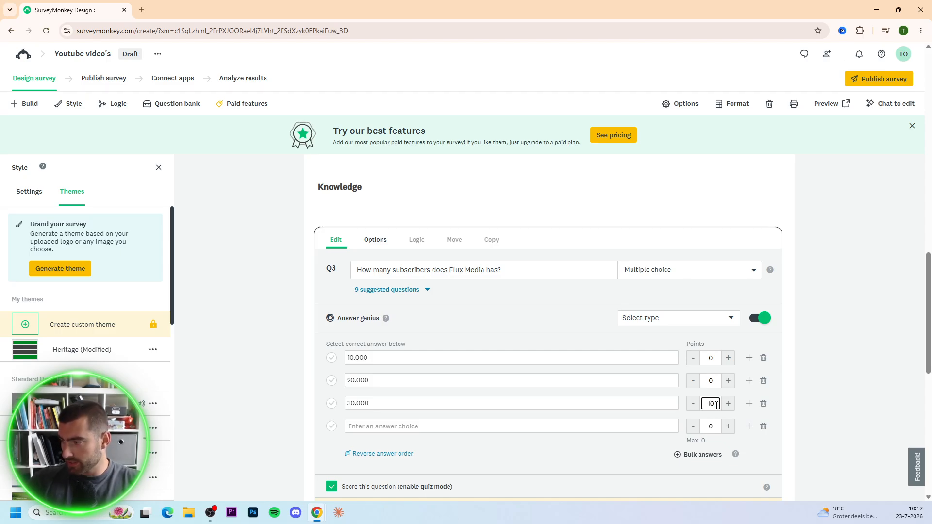
type("10")
left_click(844, 363)
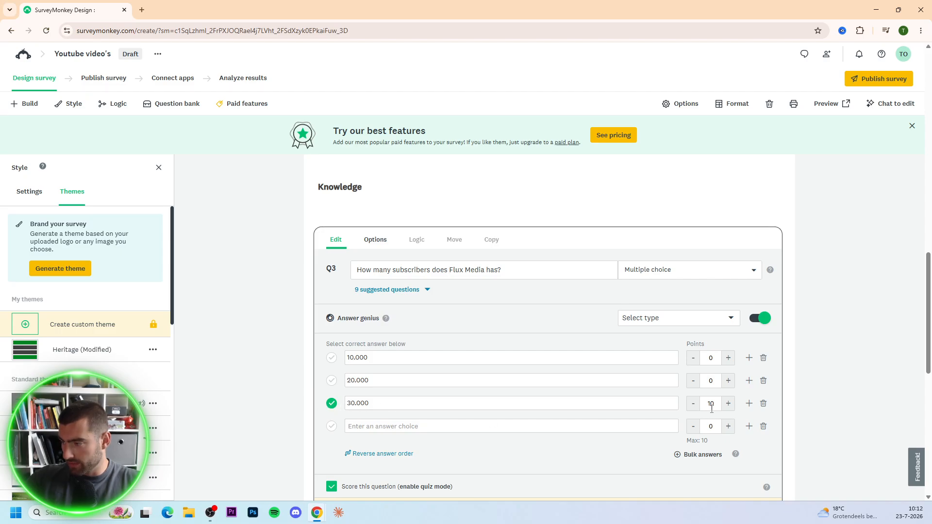
scroll(474, 390, "down", 4)
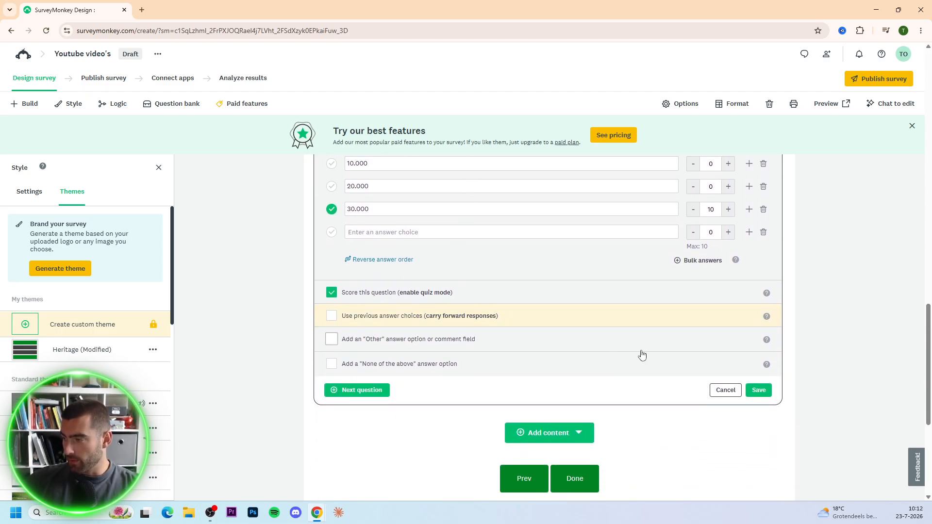
left_click(759, 389)
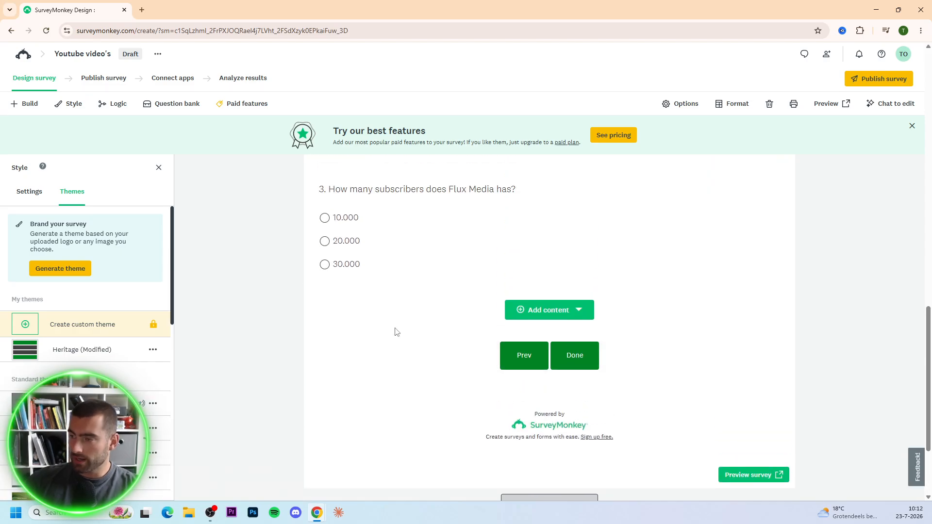
- Review the questions on both survey pages, from the name and age questions to the subscribers question
scroll(397, 332, "up", 2)
scroll(326, 296, "up", 4)
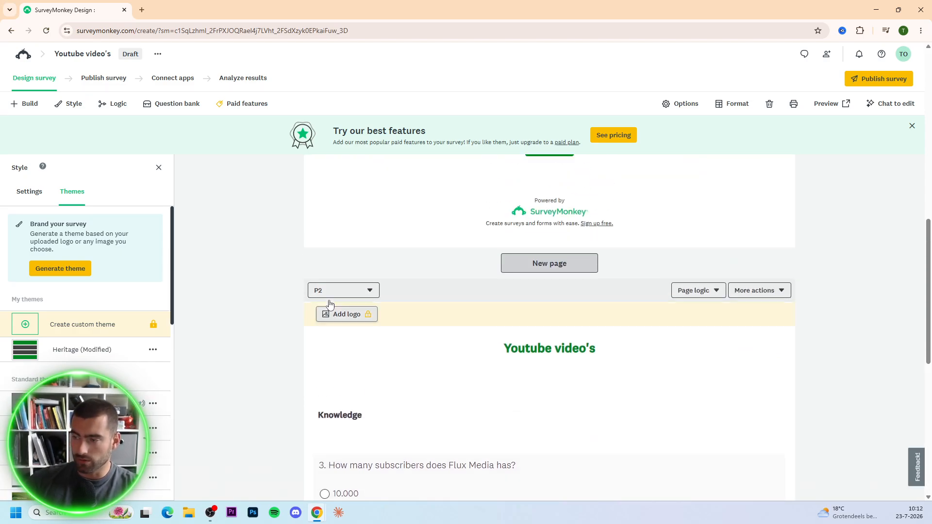
scroll(329, 304, "down", 3)
scroll(364, 340, "up", 4)
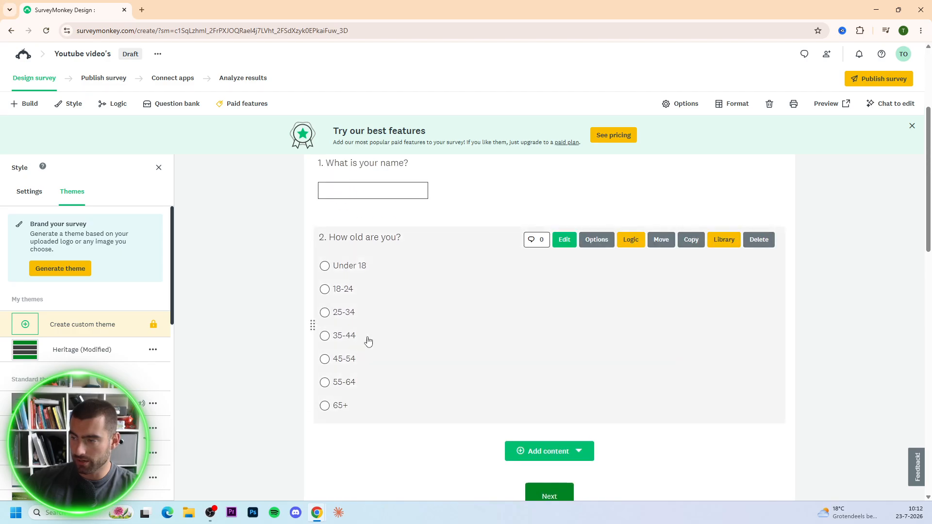
scroll(362, 320, "down", 10)
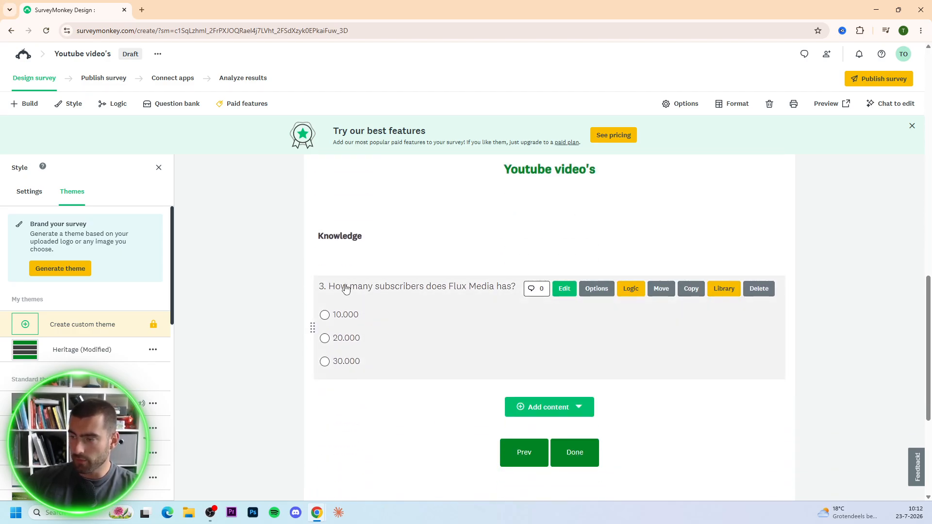
scroll(369, 311, "up", 2)
scroll(373, 332, "down", 2)
scroll(372, 332, "down", 1)
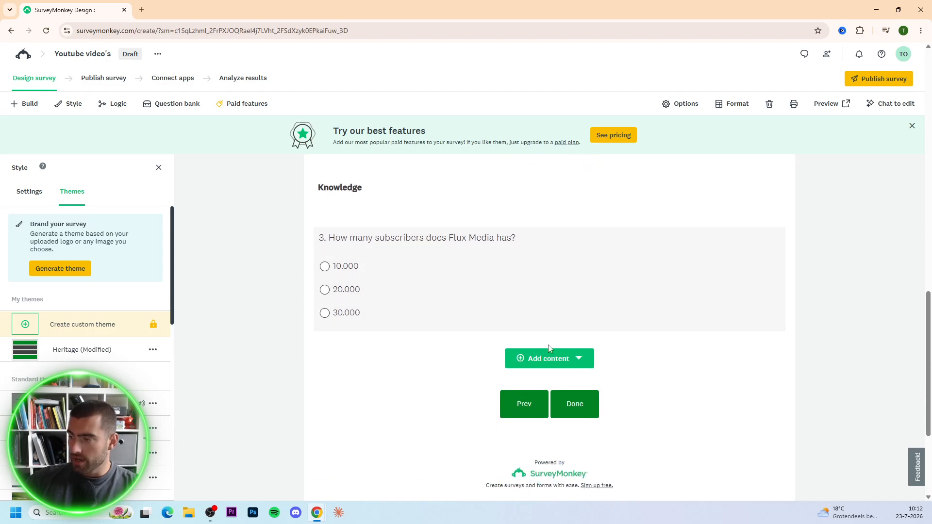
left_click(547, 359)
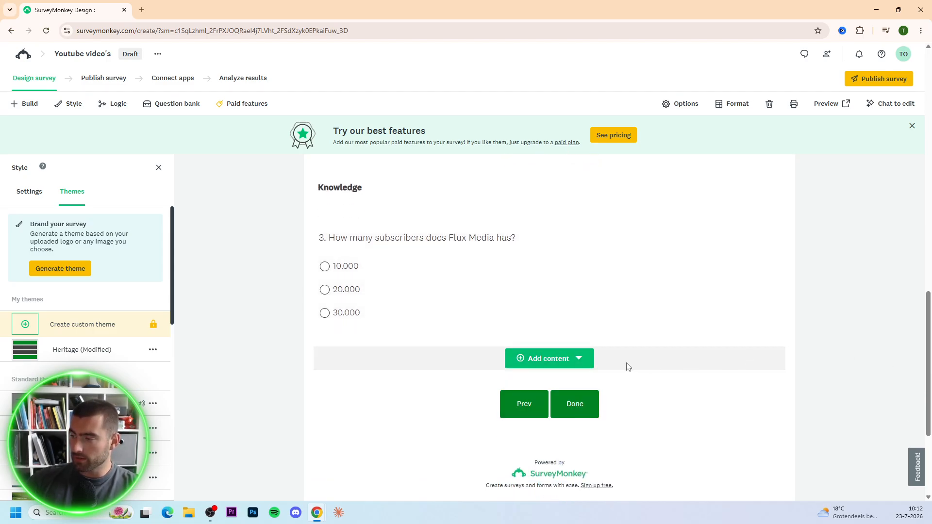
left_click(549, 358)
left_click(546, 378)
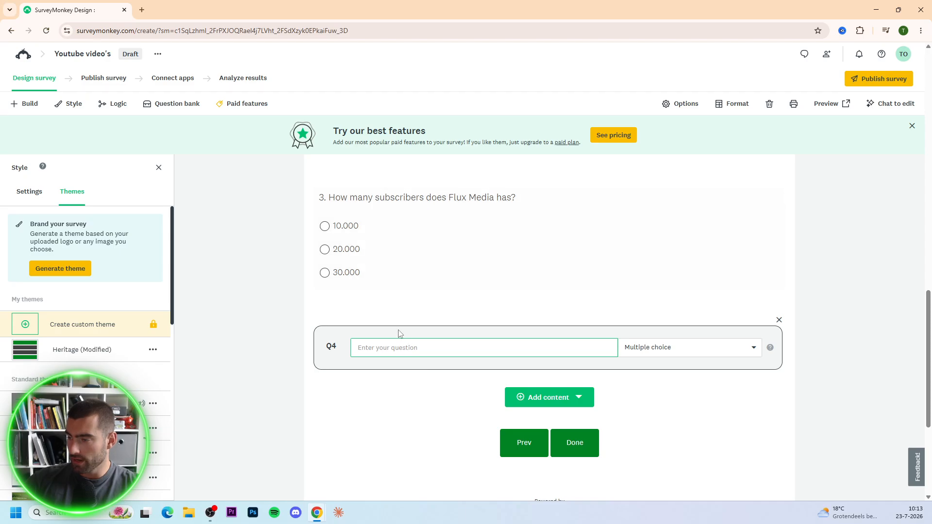
type("Hi")
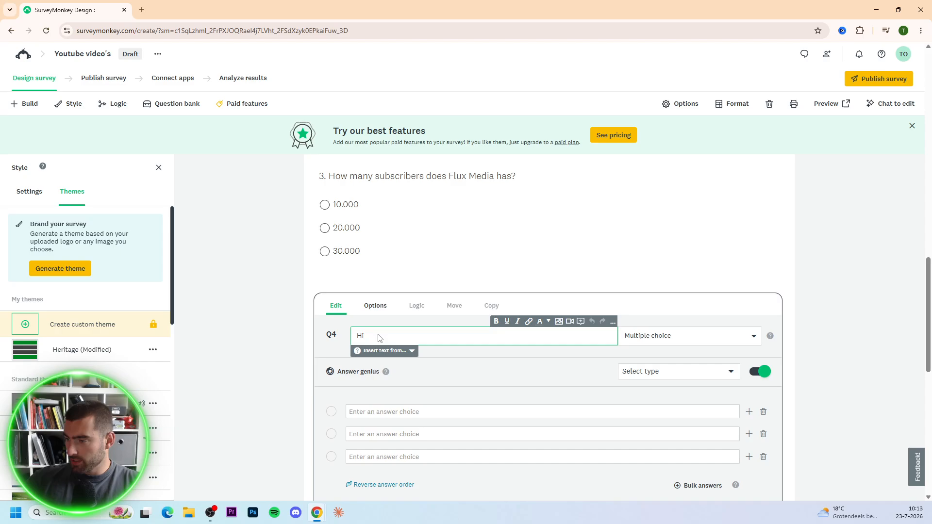
left_click(649, 335)
scroll(680, 270, "down", 5)
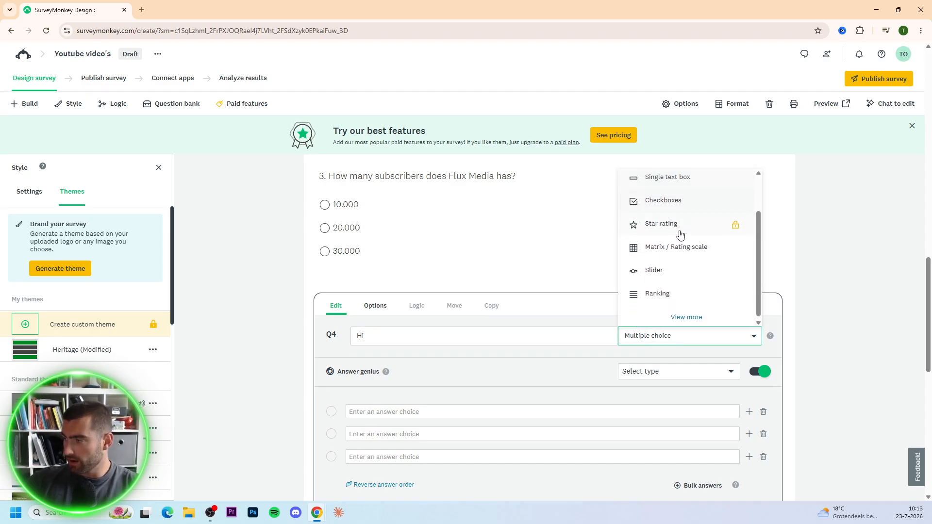
scroll(663, 286, "up", 5)
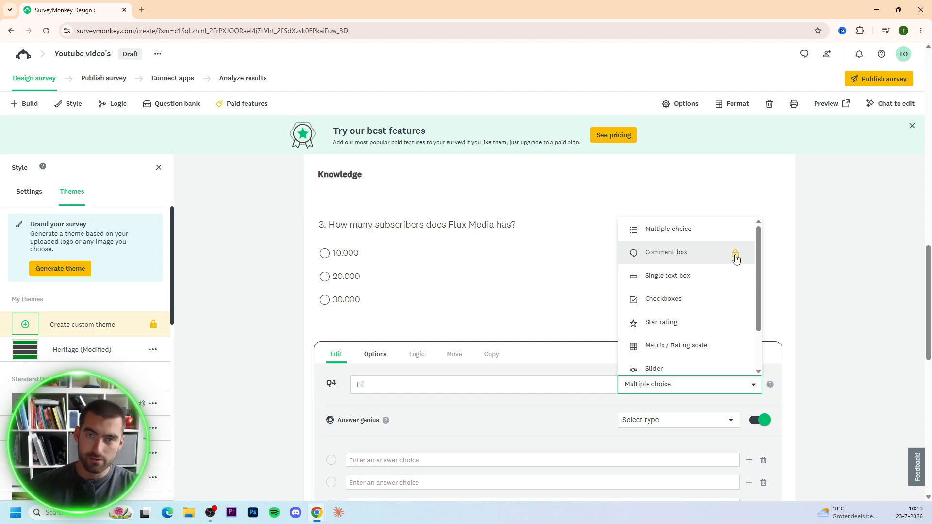
scroll(735, 257, "up", 1)
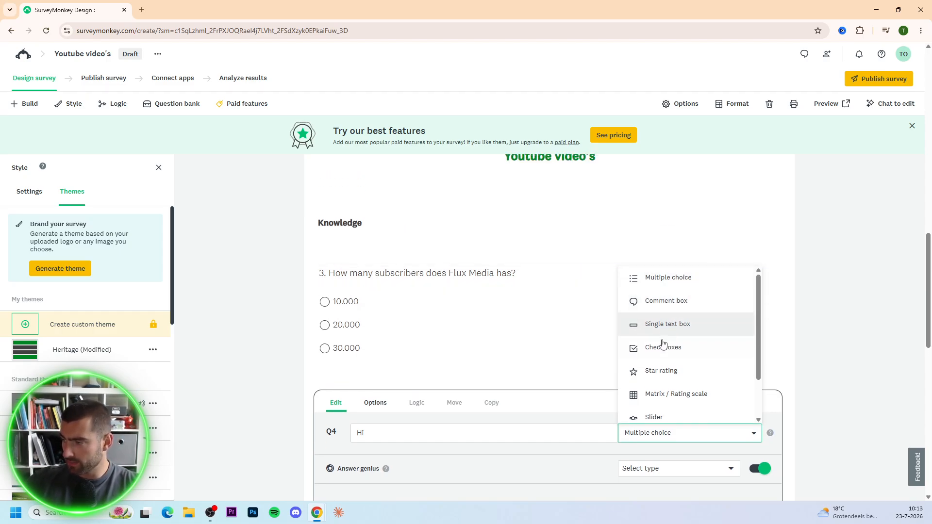
left_click(697, 354)
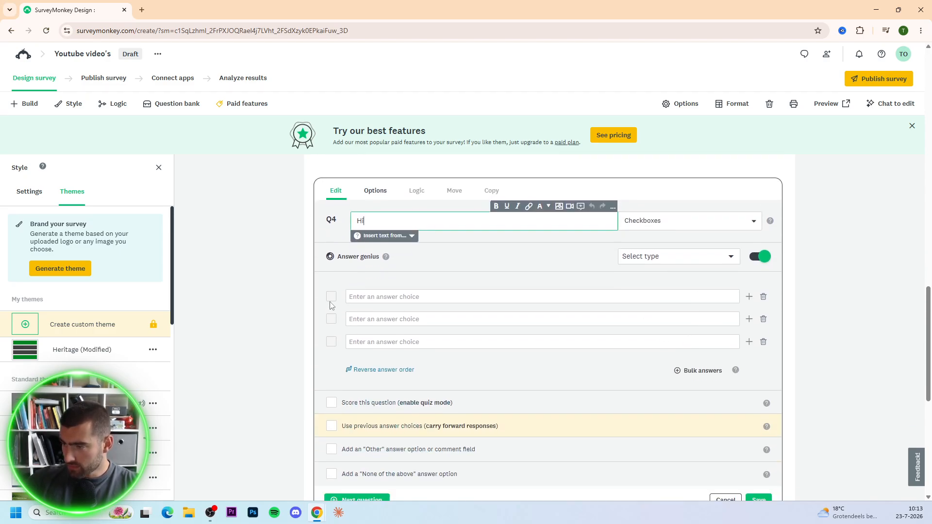
left_click(376, 297)
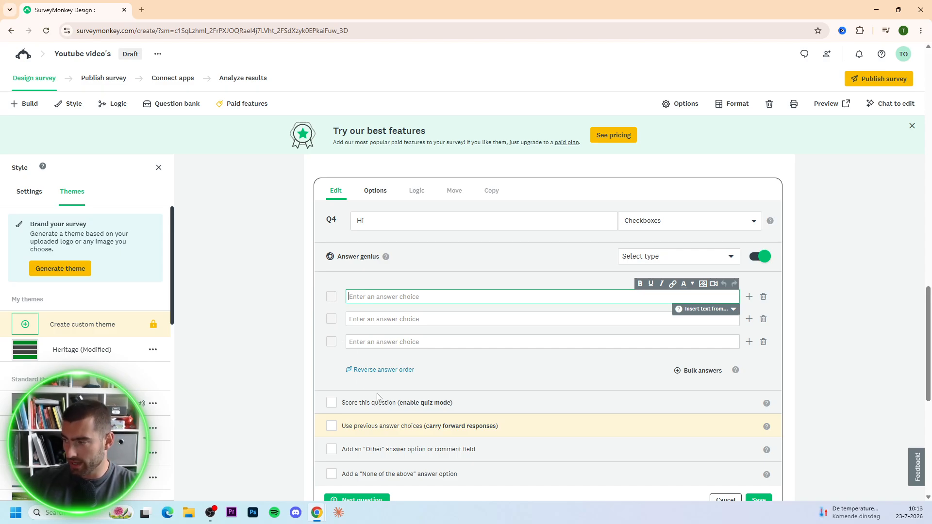
scroll(460, 311, "down", 2)
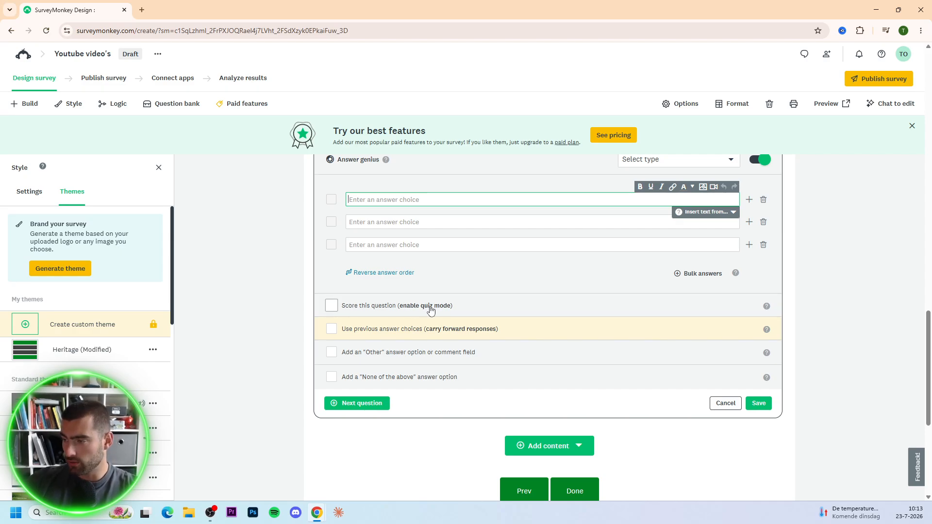
left_click(748, 402)
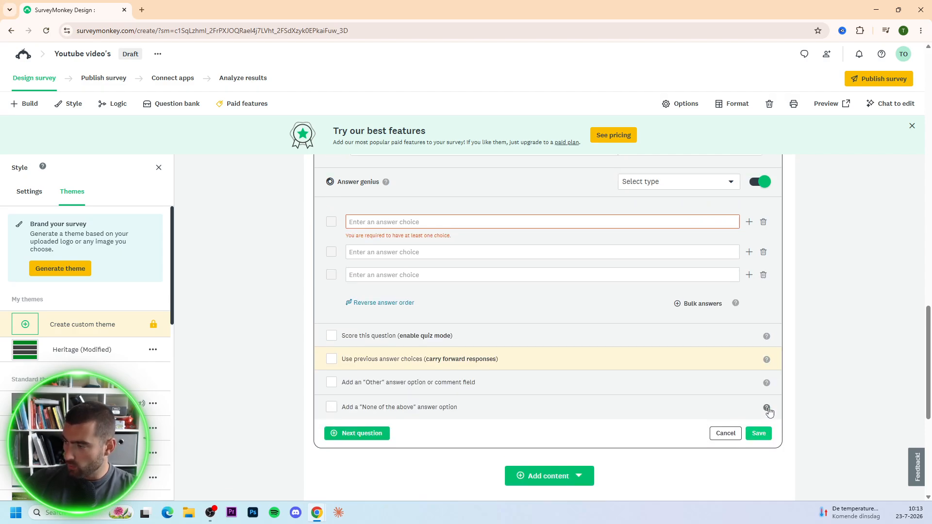
scroll(701, 336, "down", 4)
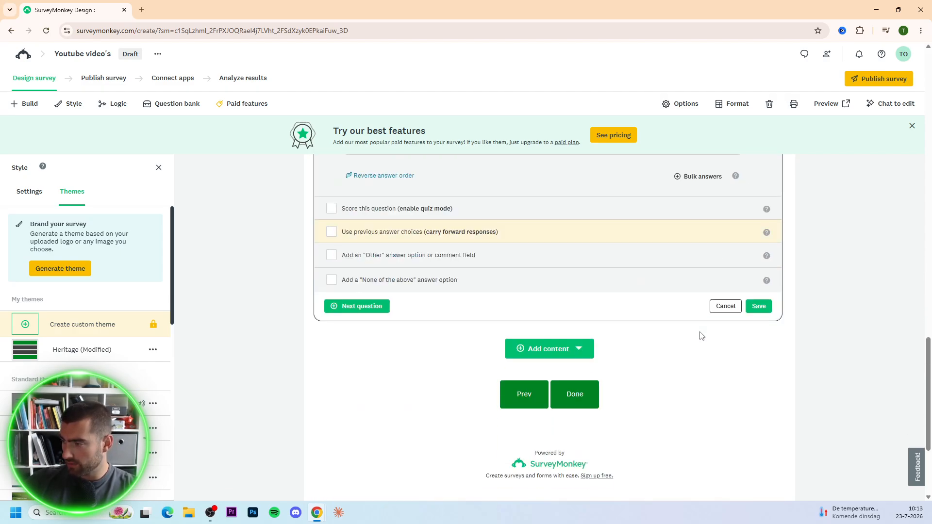
left_click(729, 311)
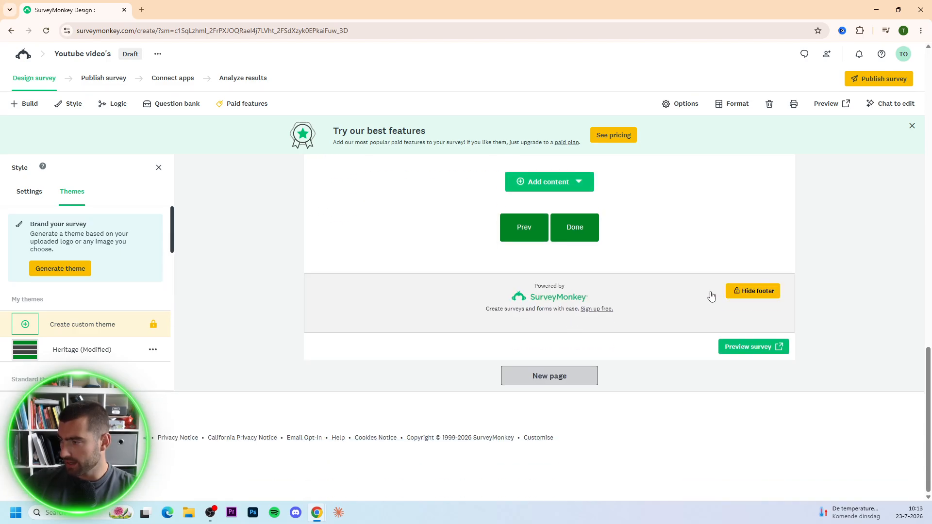
- Preview the survey and go through both pages, from the personal information questions to the scored subscribers question, until the end of the preview
left_click(749, 347)
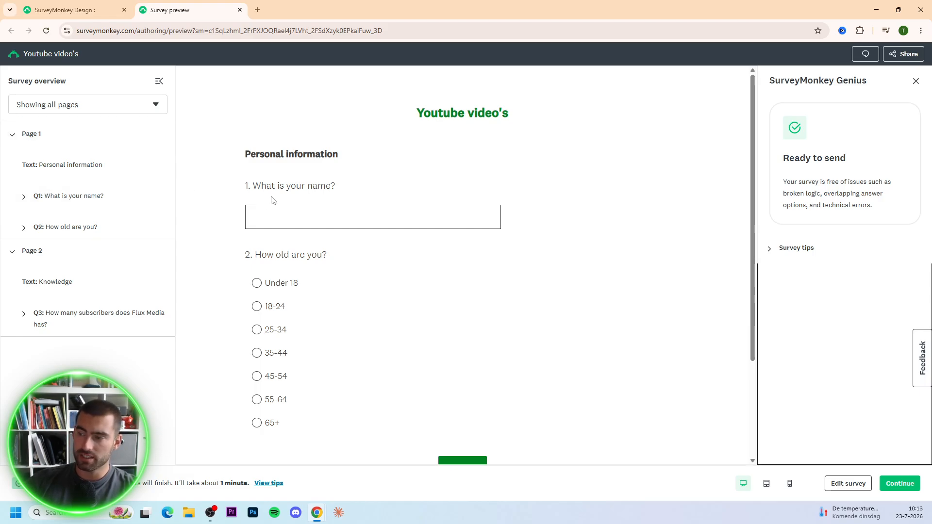
scroll(436, 340, "down", 3)
left_click(473, 394)
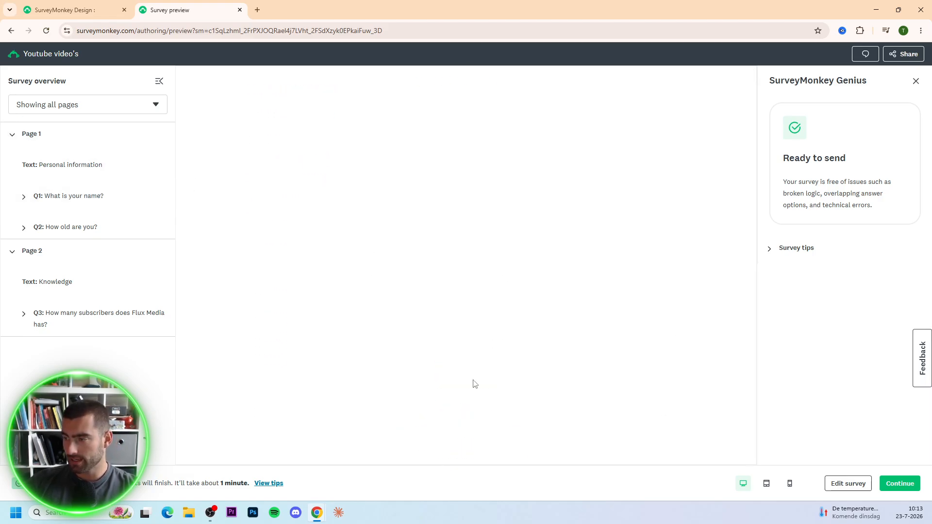
left_click(487, 309)
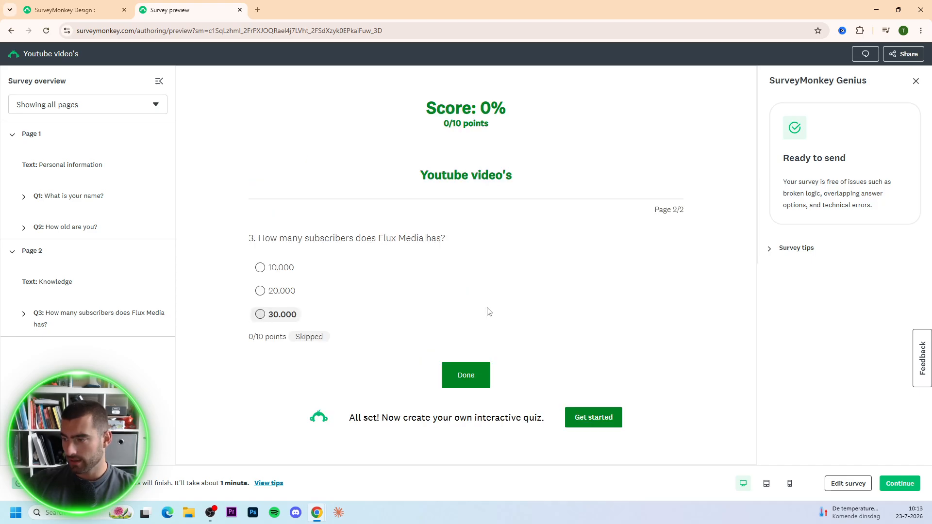
left_click(463, 374)
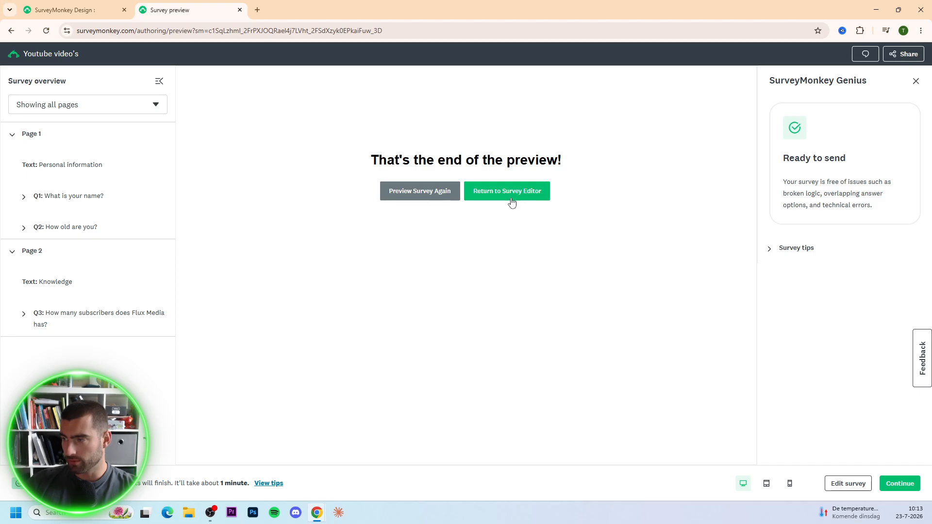
left_click_drag(372, 160, 616, 174)
left_click(615, 174)
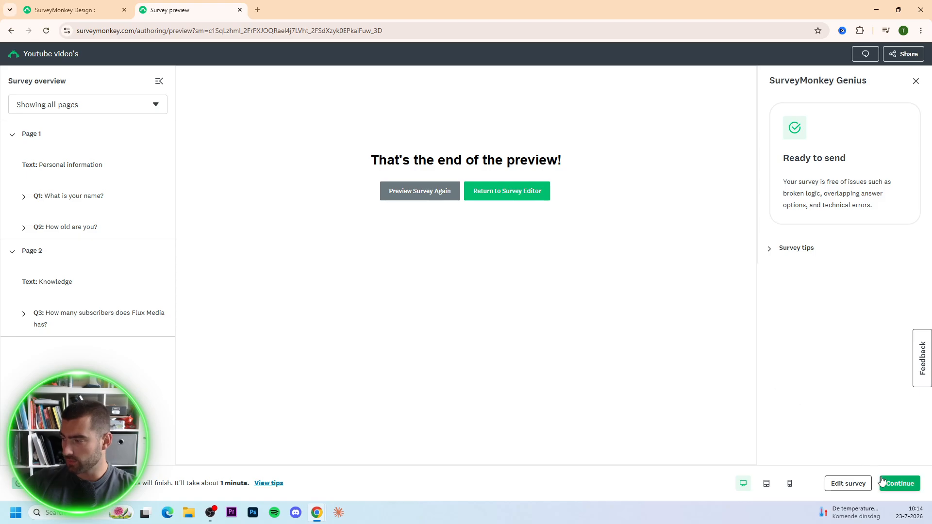
- Continue from the preview to publish the survey, and copy its web link
left_click(896, 485)
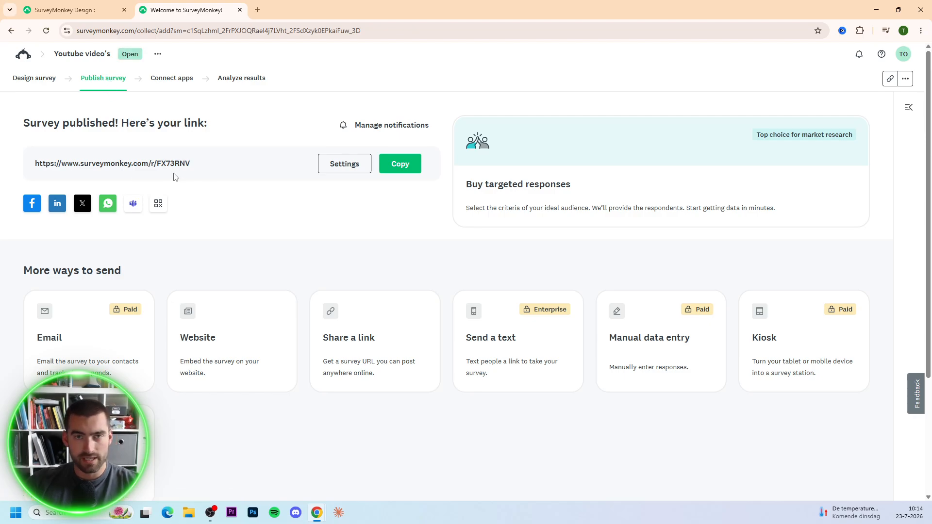
left_click(406, 170)
- Open the copied survey link in a new browser tab, look over the live survey's first page, and close that tab
left_click(259, 15)
key("ctrl+v")
key("Return")
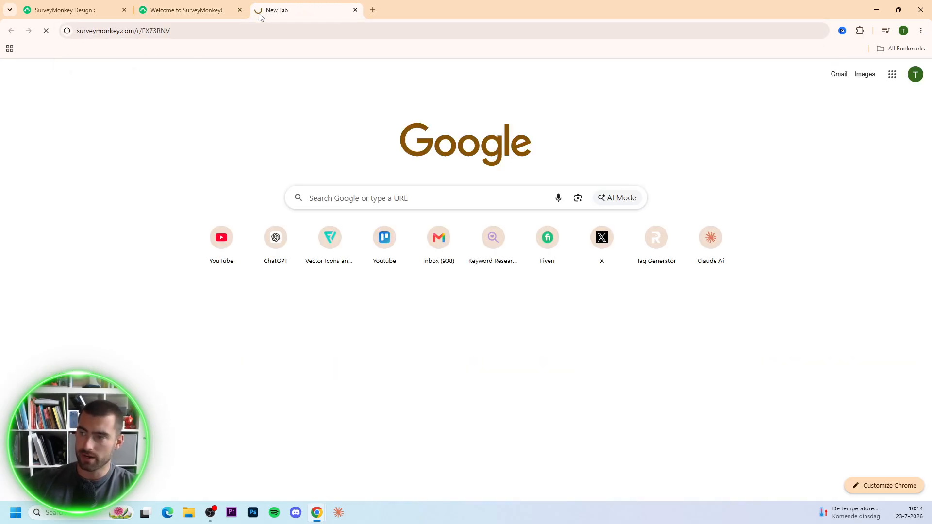
scroll(275, 167, "down", 2)
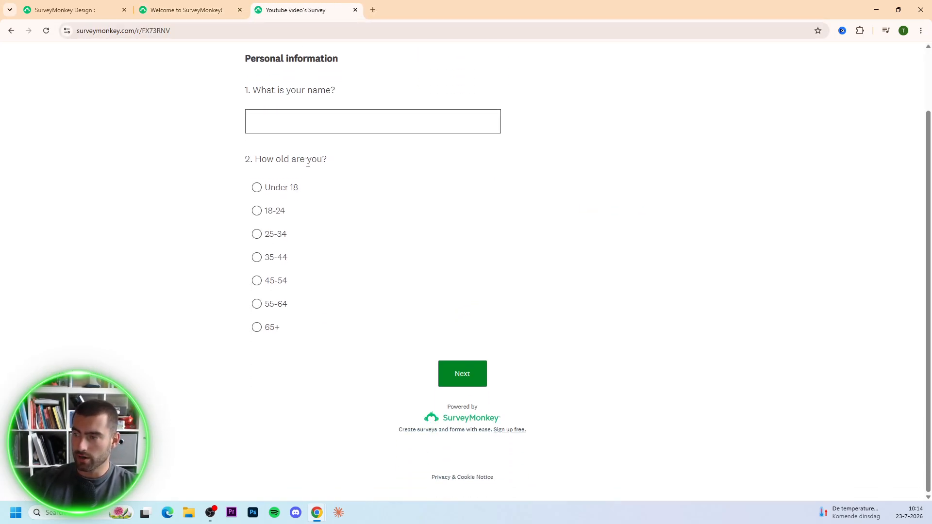
scroll(309, 162, "up", 2)
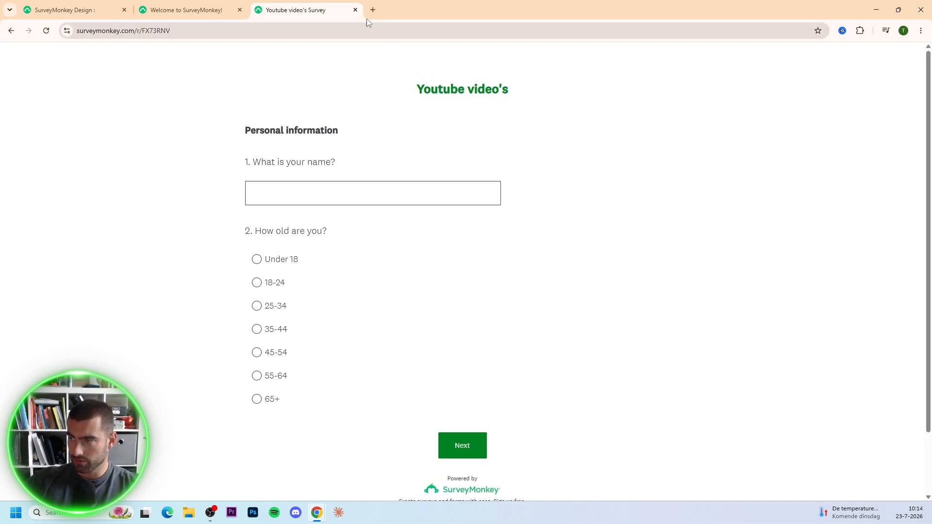
left_click(356, 10)
- Examine the other ways to send the survey and the web link's settings, including the advanced options, and return to the publishing overview
scroll(121, 205, "down", 2)
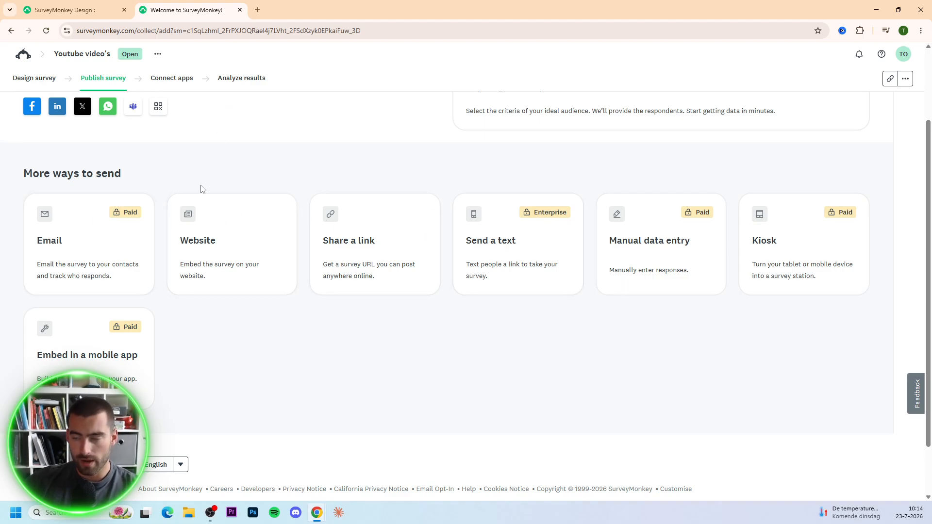
scroll(91, 265, "up", 2)
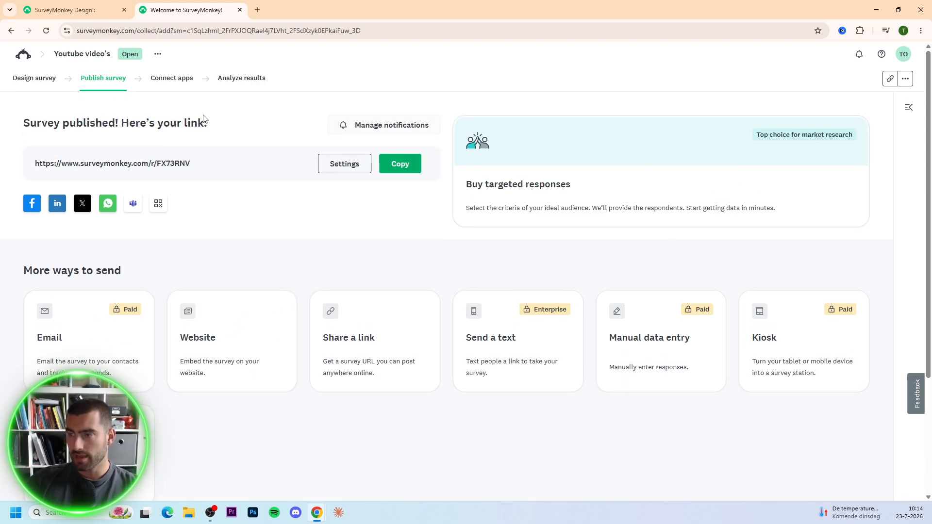
left_click(345, 163)
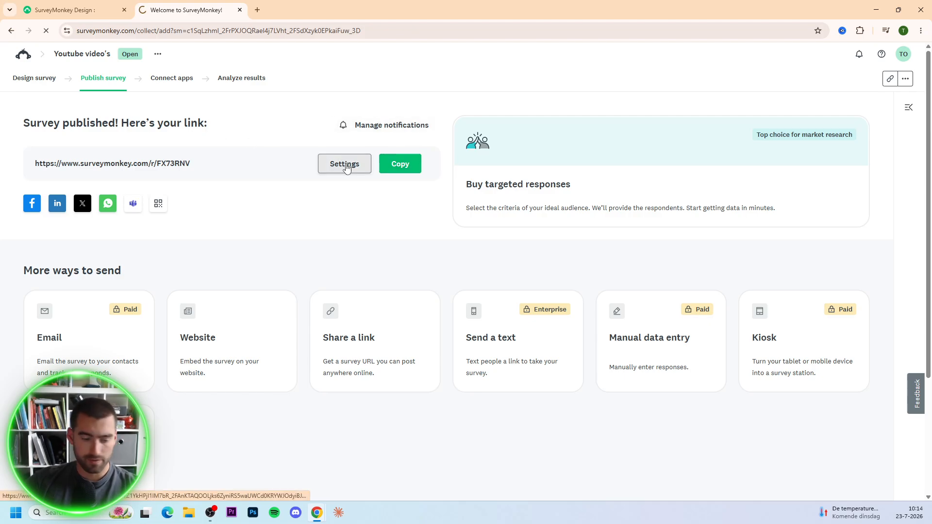
scroll(293, 196, "down", 3)
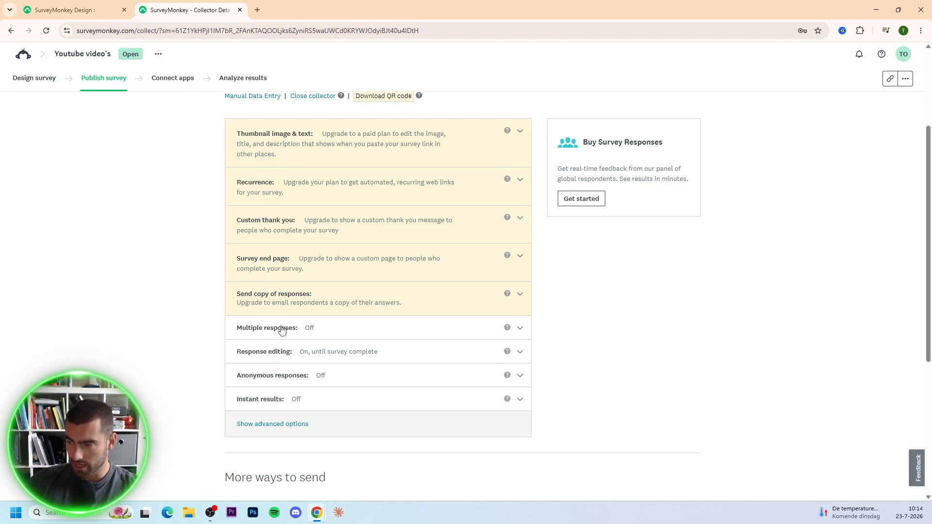
scroll(288, 378, "up", 1)
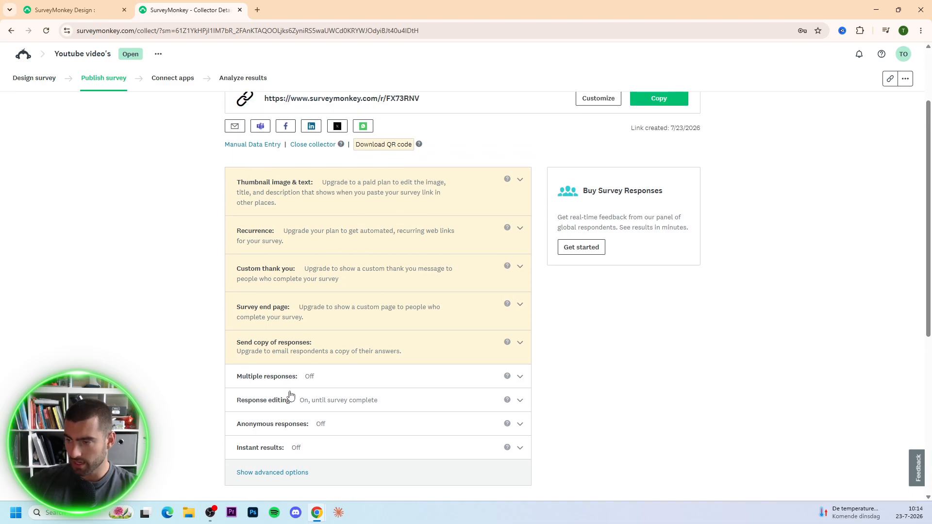
left_click(287, 473)
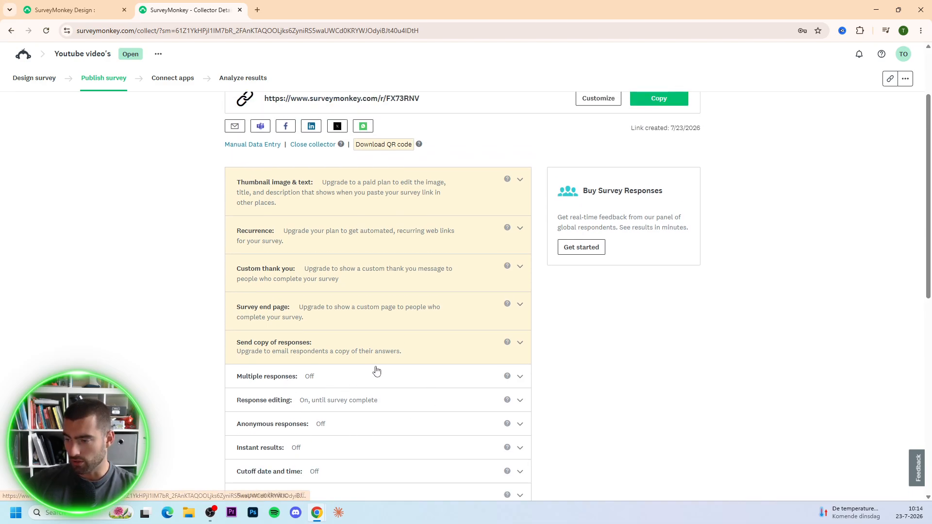
scroll(376, 371, "down", 3)
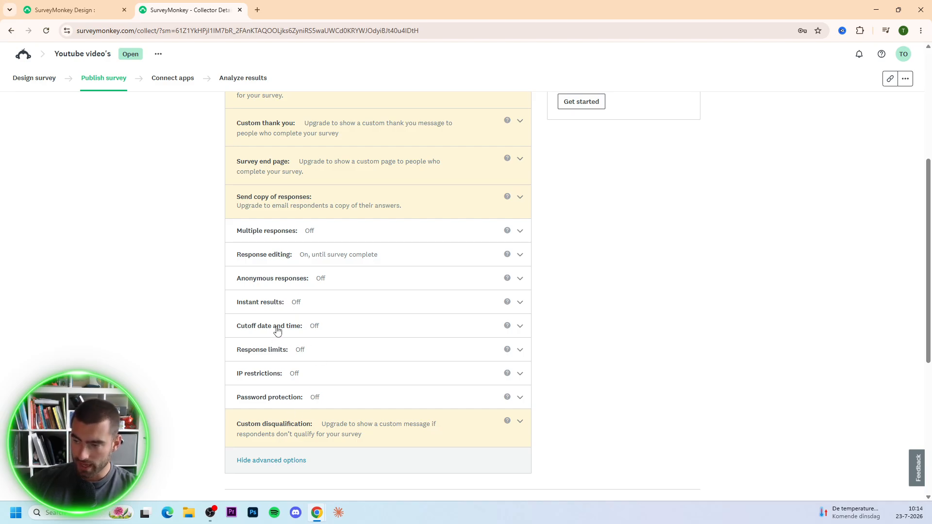
scroll(290, 243, "up", 5)
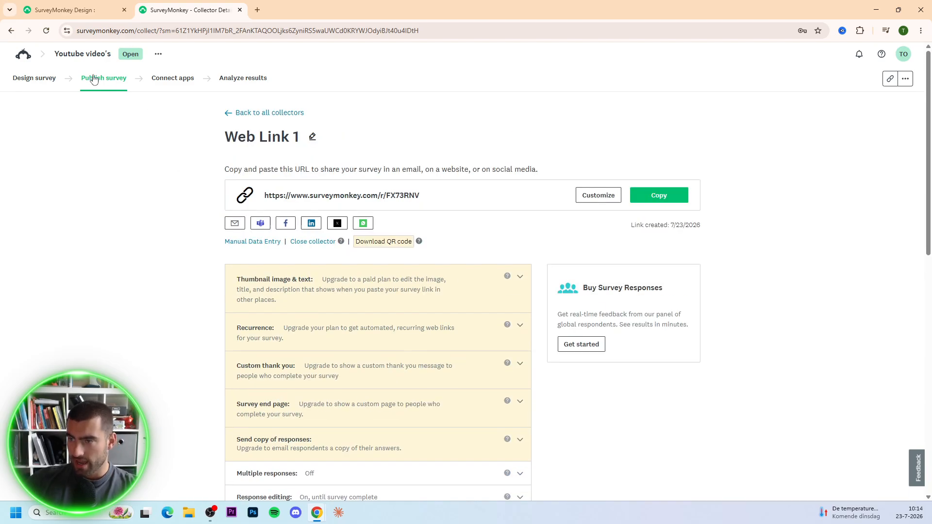
left_click(93, 79)
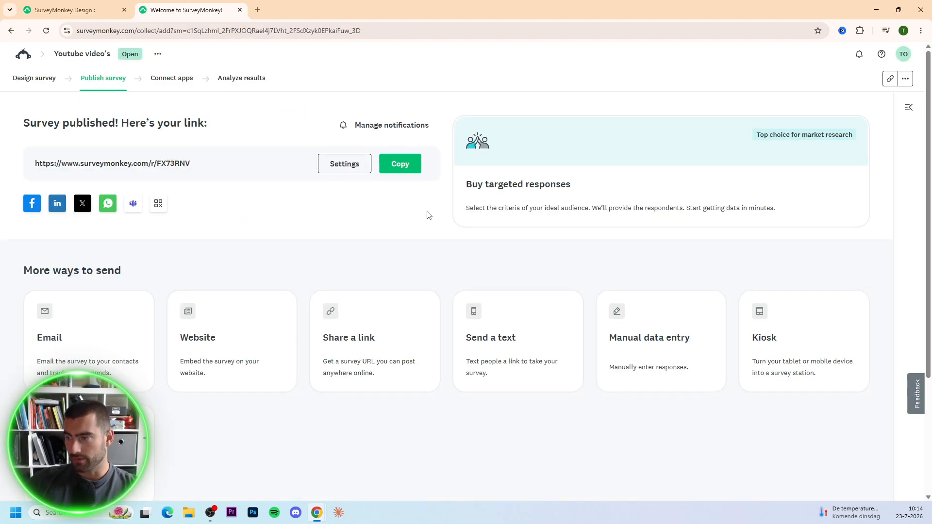